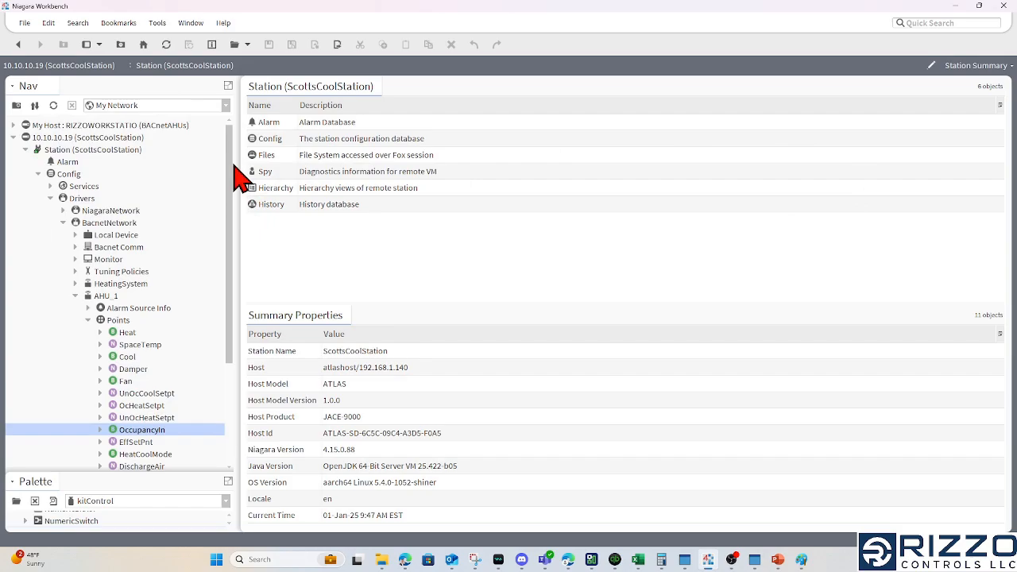
Open My Host in its own tab and go to the Workbench home page to check the software version
double_click(162, 127)
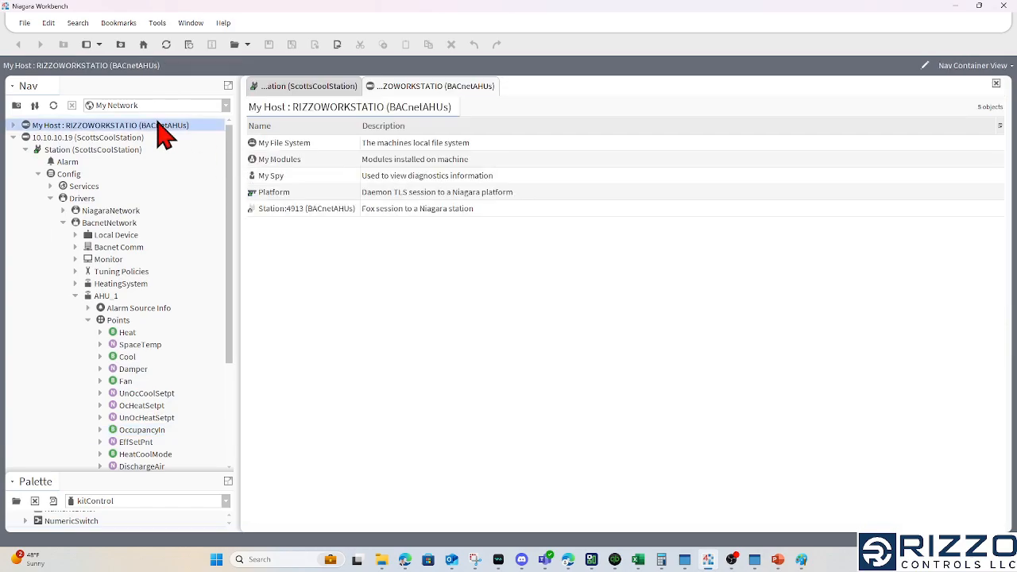
left_click(145, 50)
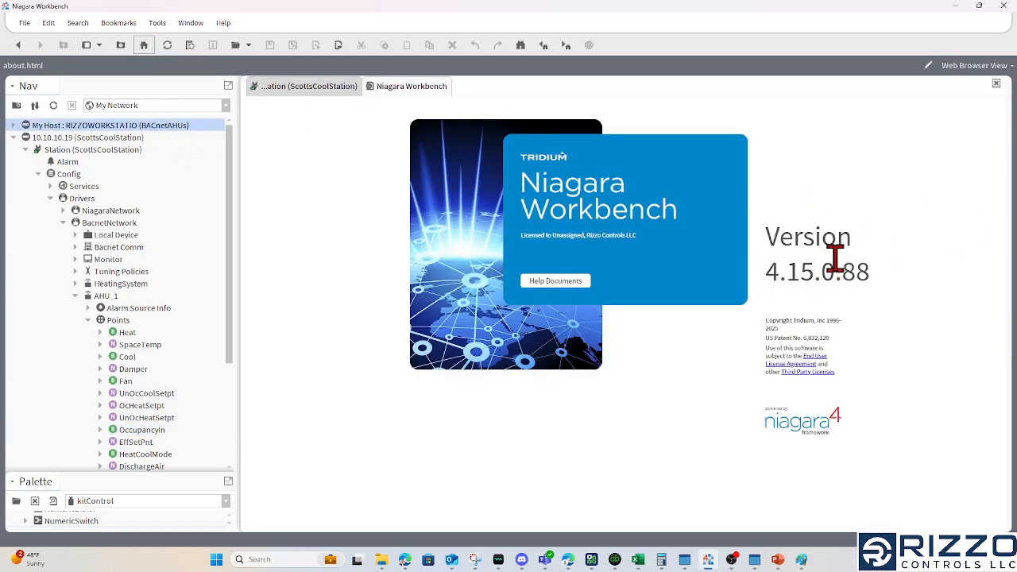
Enlarge the palette area and locate the SpaceTemp point of AHU_1 under BacnetNetwork in the station tree
left_click_drag(164, 477, 176, 397)
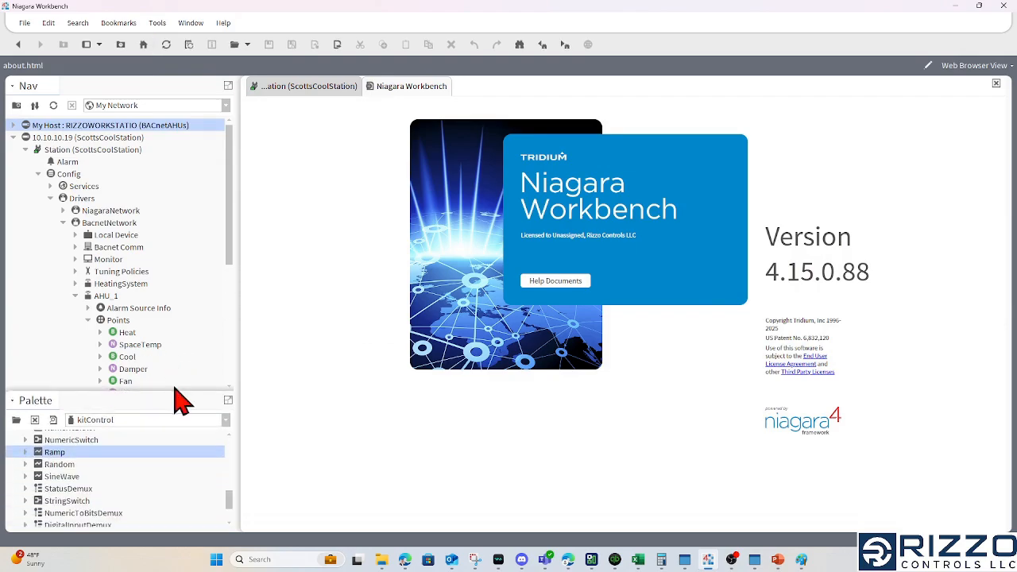
left_click_drag(229, 238, 234, 290)
left_click(165, 260)
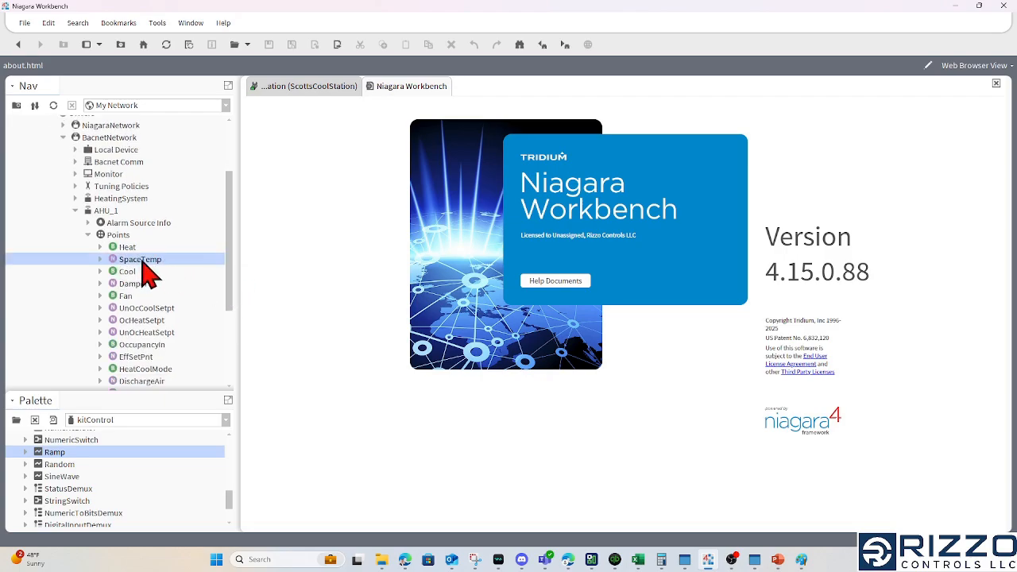
left_click(105, 211)
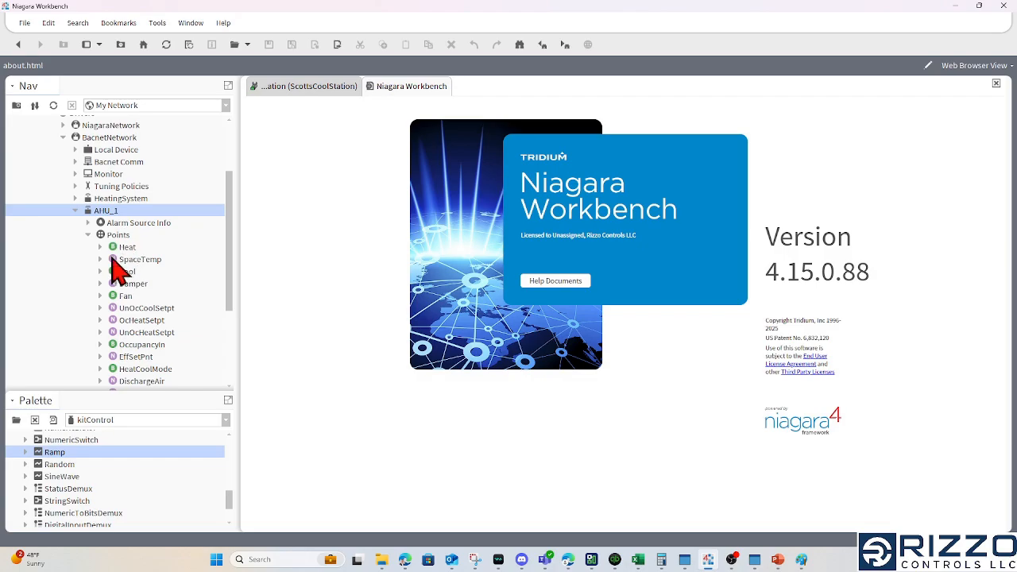
Open the history palette, filtering the available palettes by "history"
left_click(16, 420)
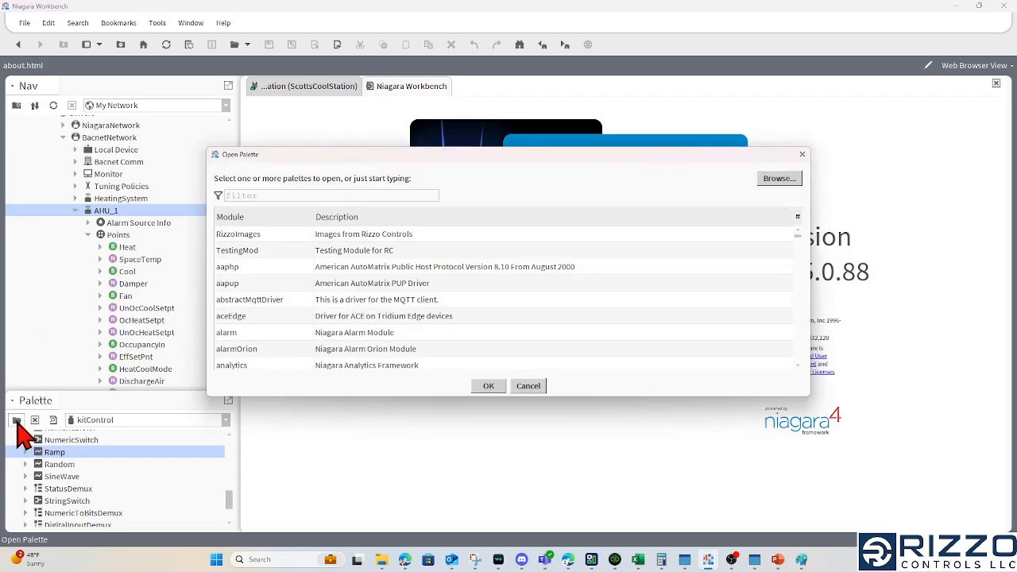
type("history")
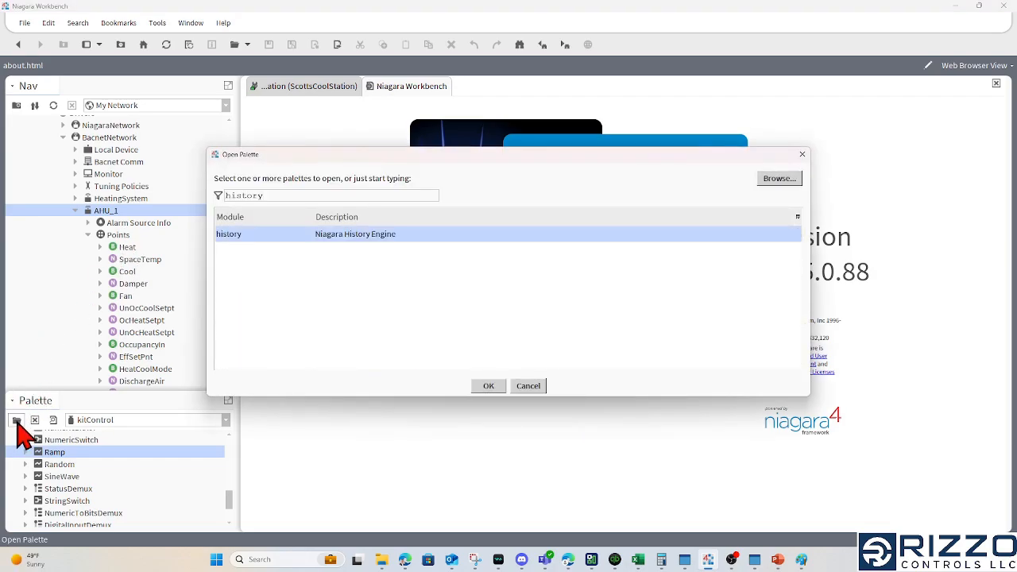
key("Return")
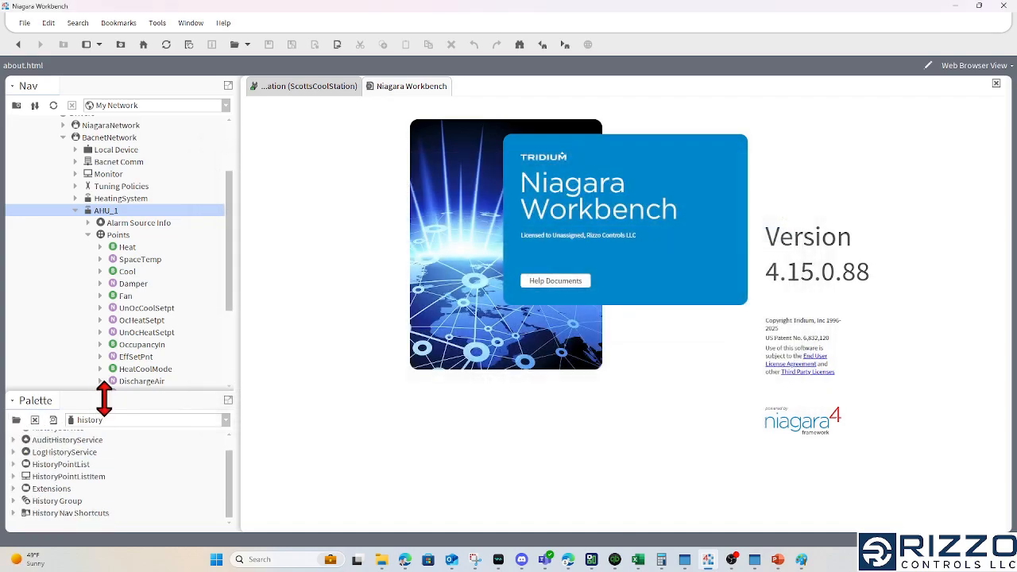
Make more room for the history palette and expand its Extensions folder to review the NumericInterval, Boolean, Enum and String history extensions
left_click_drag(103, 395, 129, 327)
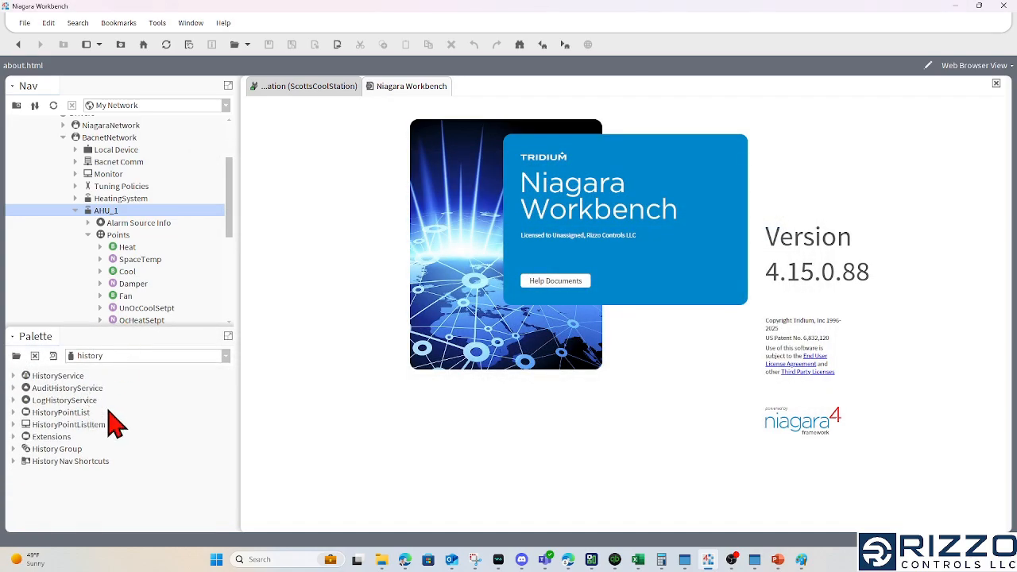
left_click(52, 436)
left_click(13, 437)
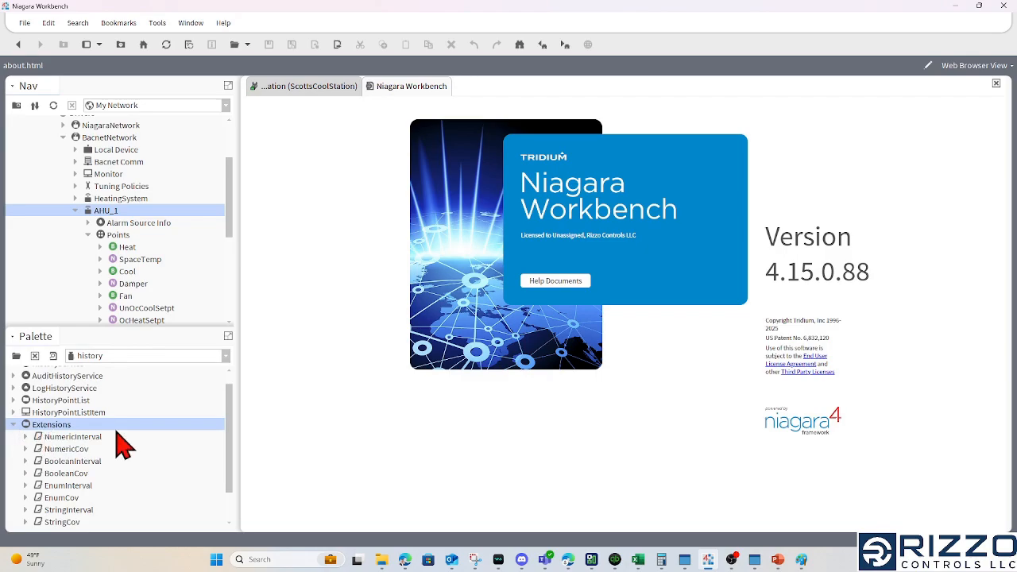
left_click(91, 437)
scroll(109, 450, "down", 1)
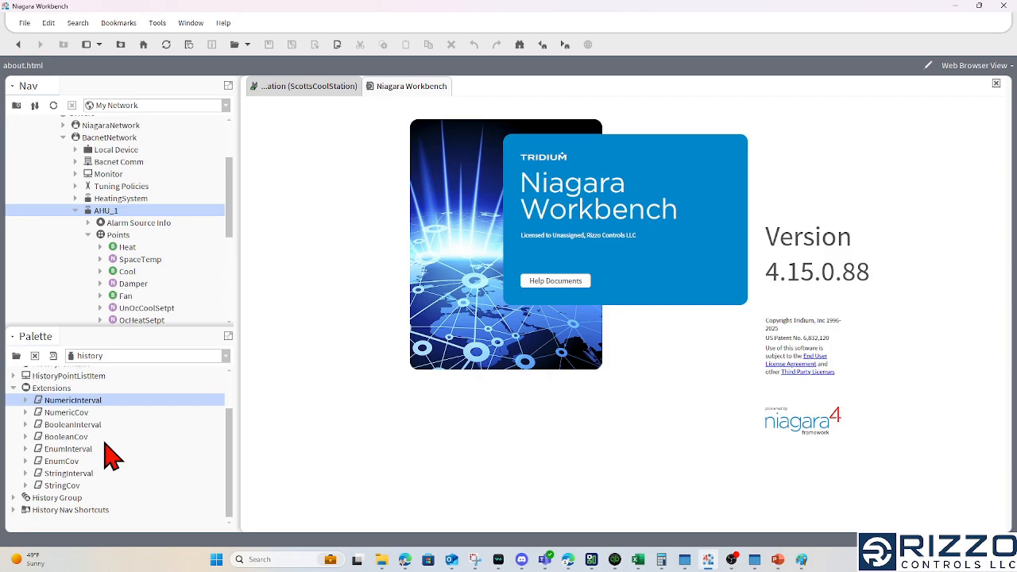
Add a NumericInterval history extension to AHU_1's SpaceTemp point, keeping the name NumericInterval
left_click(138, 261)
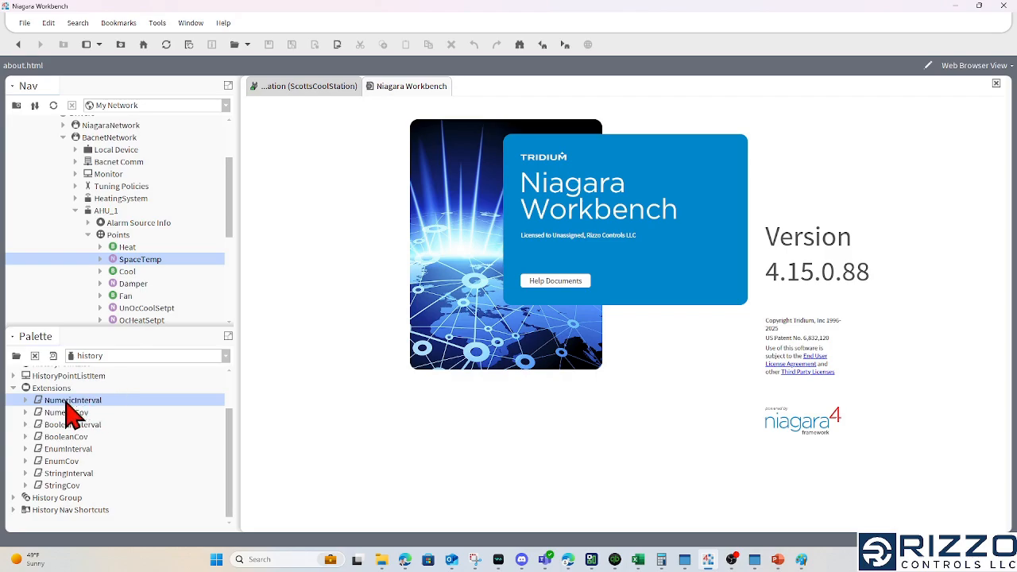
left_click_drag(68, 407, 140, 266)
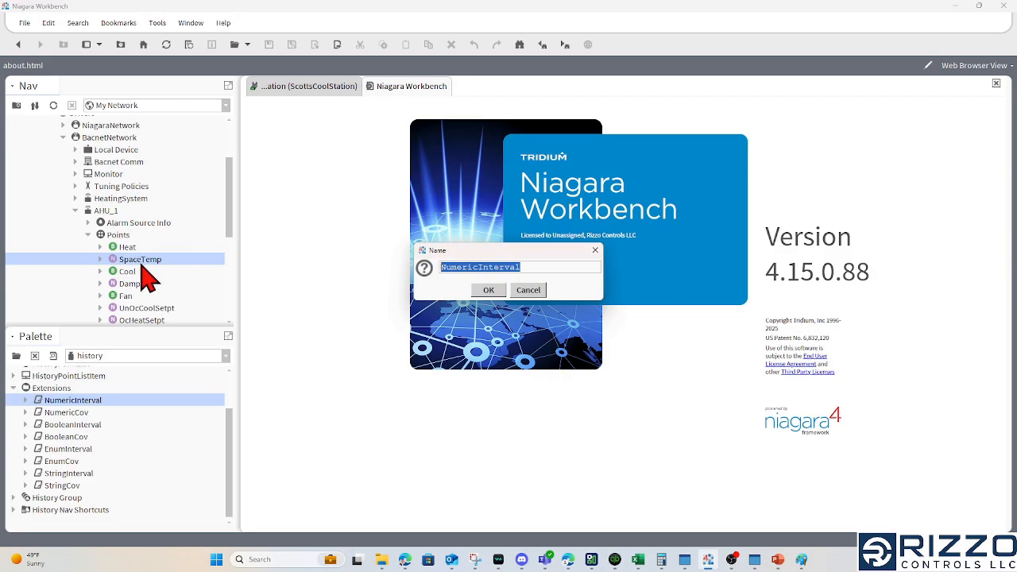
left_click(532, 267)
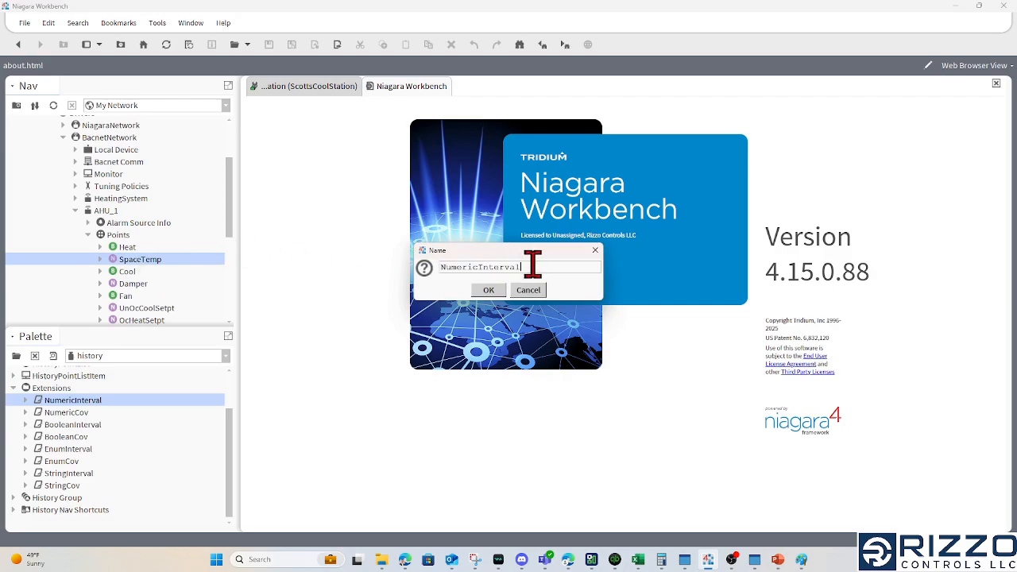
left_click(488, 290)
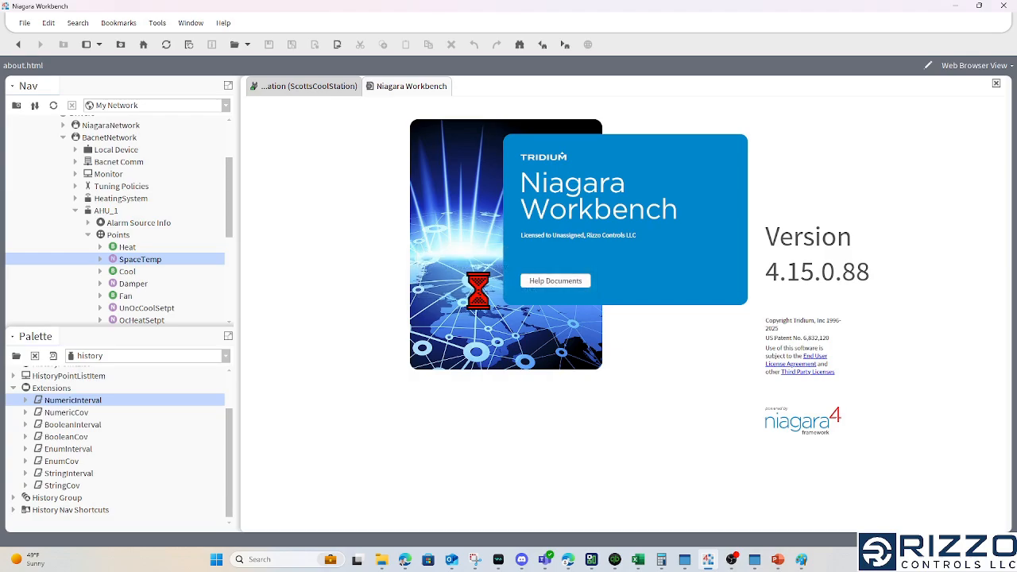
Expand SpaceTemp and open the AX Property Sheet of its NumericInterval extension at the History Name property
left_click(100, 259)
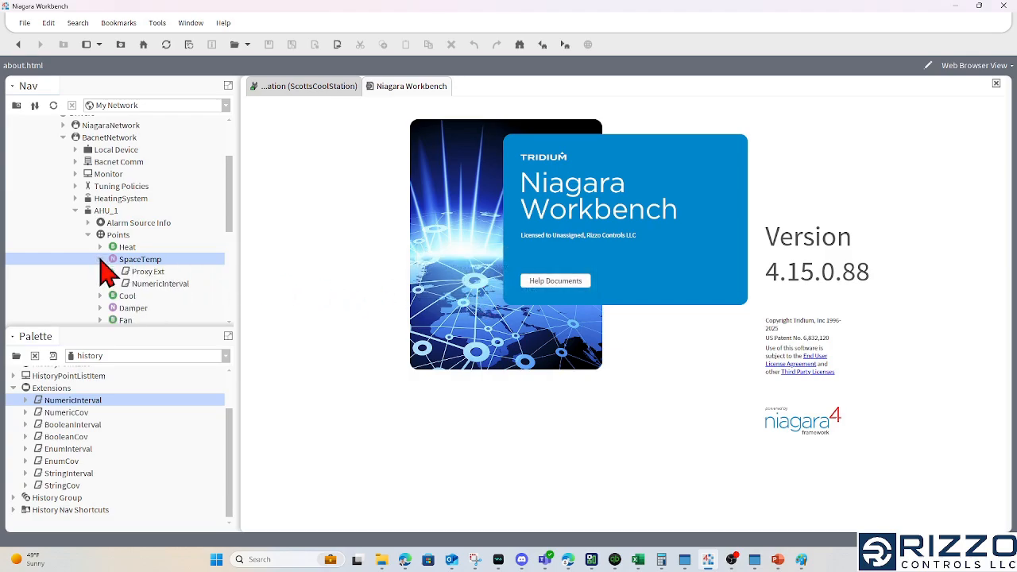
left_click(183, 284)
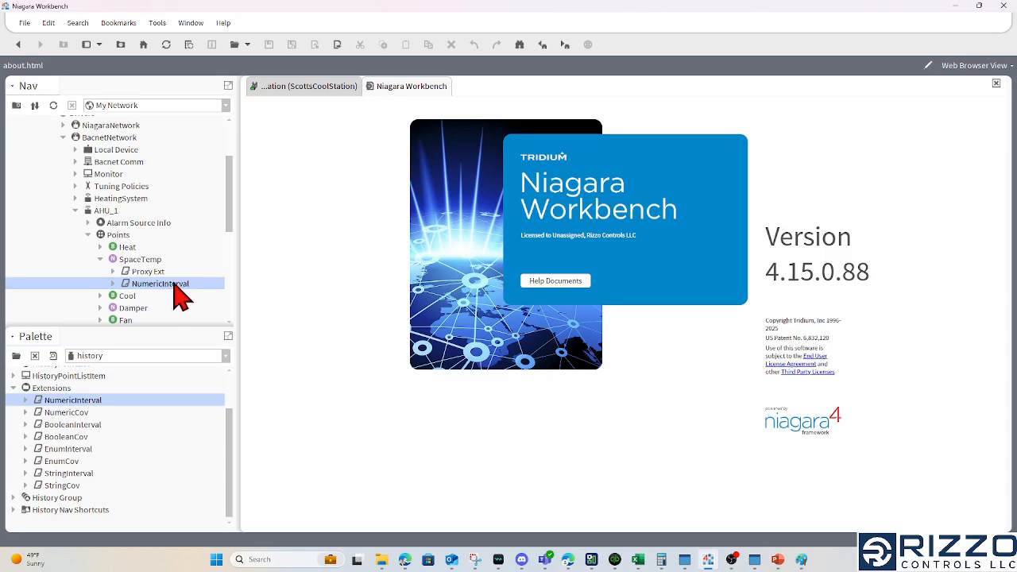
right_click(176, 286)
mouse_move(284, 102)
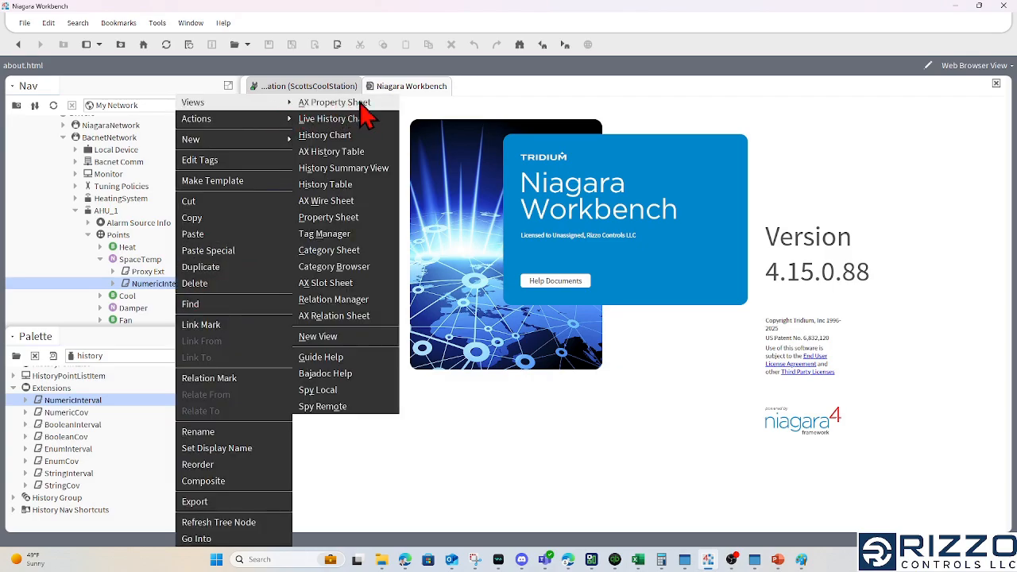
left_click(333, 103)
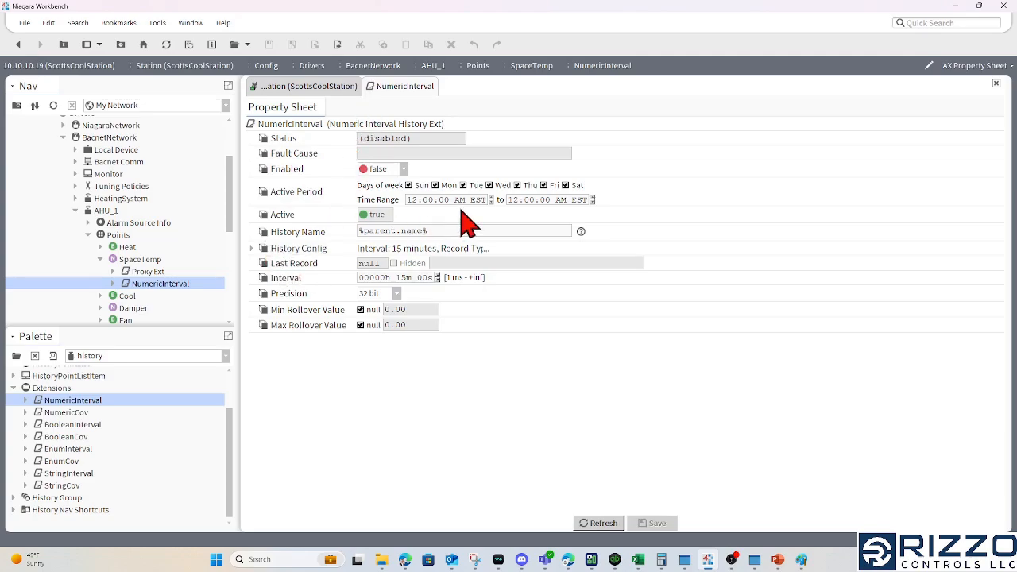
left_click_drag(463, 228, 519, 233)
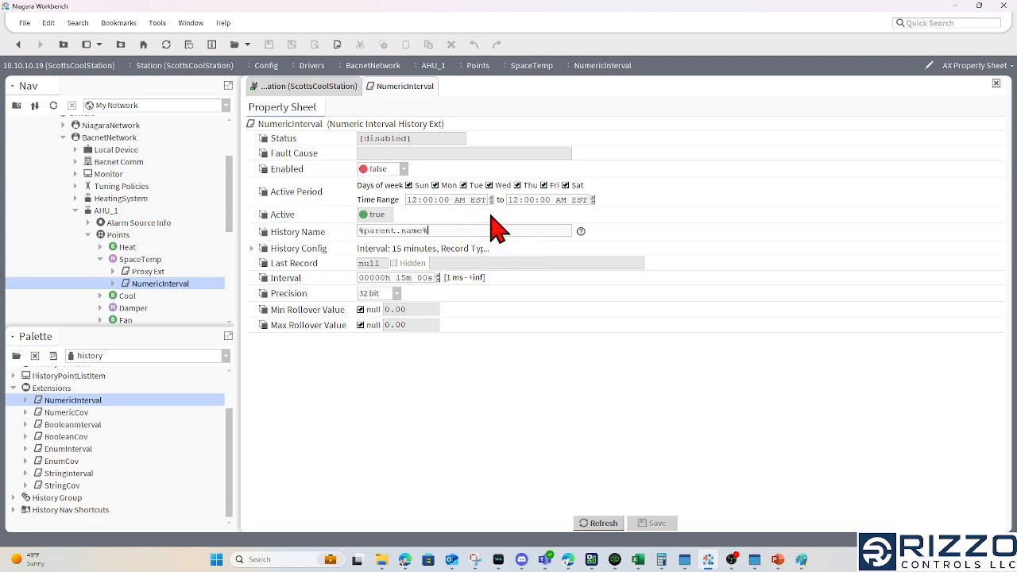
key("ctrl+1")
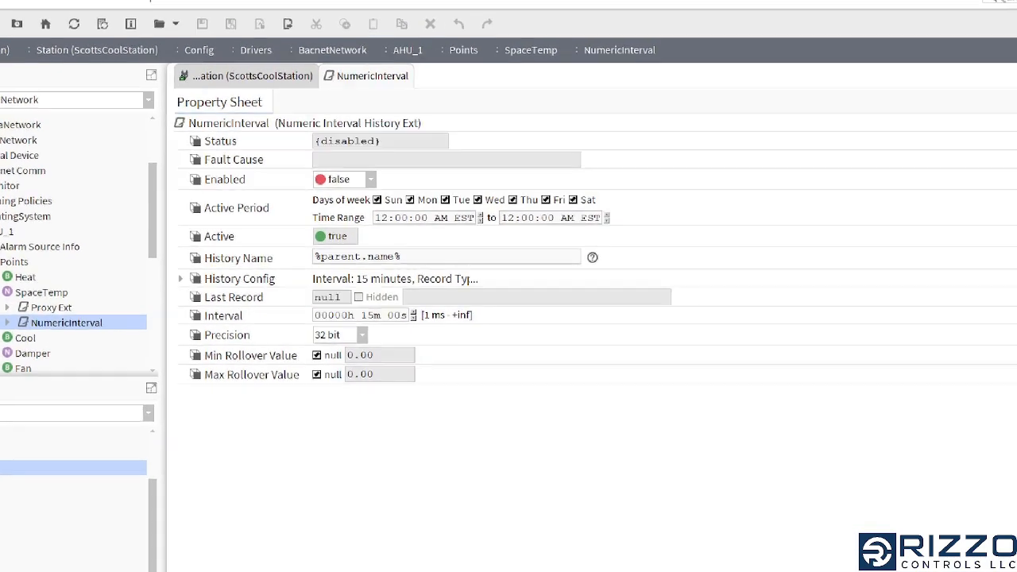
left_click(388, 233)
mouse_move(389, 232)
left_mouse_down()
mouse_move(266, 235)
mouse_move(457, 243)
mouse_move(399, 225)
left_mouse_up()
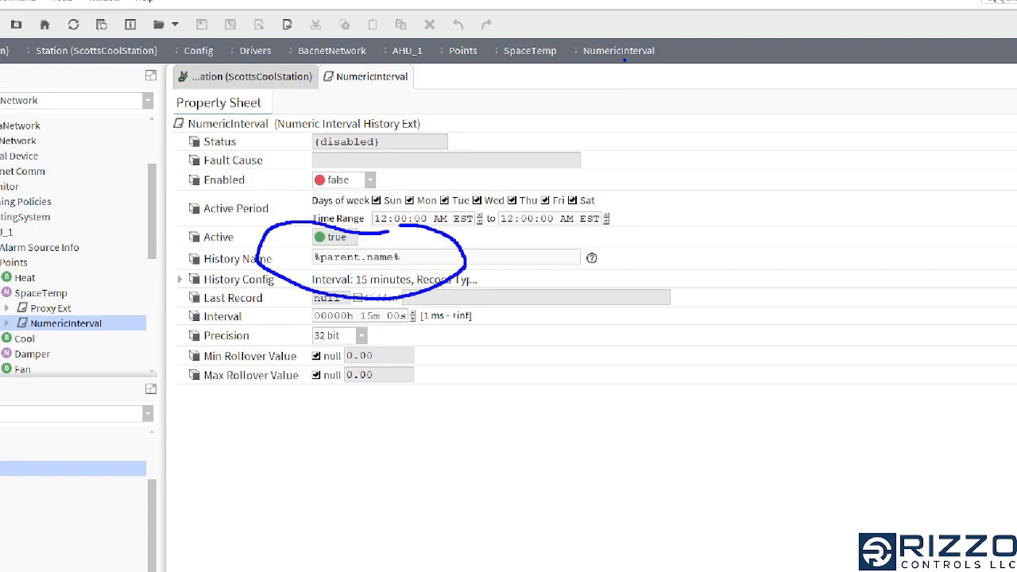
mouse_move(625, 59)
left_mouse_down()
mouse_move(613, 102)
mouse_move(530, 96)
mouse_move(516, 64)
mouse_move(513, 80)
left_mouse_up()
left_click_drag(521, 62, 552, 77)
mouse_move(571, 29)
left_mouse_down()
mouse_move(589, 68)
mouse_move(566, 28)
left_mouse_up()
left_click_drag(628, 113, 692, 162)
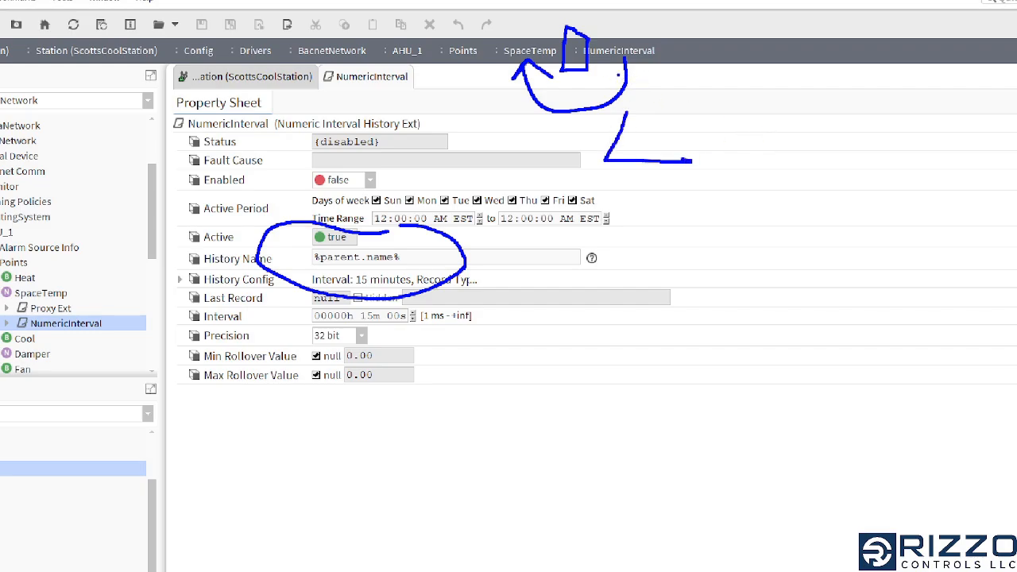
left_click_drag(714, 148, 767, 161)
mouse_move(806, 110)
left_mouse_down()
mouse_move(792, 157)
mouse_move(807, 140)
left_mouse_up()
mouse_move(818, 119)
left_mouse_down()
mouse_move(816, 156)
mouse_move(840, 143)
left_mouse_up()
left_click_drag(654, 208, 650, 259)
mouse_move(740, 232)
left_mouse_down()
mouse_move(737, 282)
mouse_move(743, 253)
left_mouse_up()
mouse_move(821, 229)
left_mouse_down()
mouse_move(794, 235)
mouse_move(820, 251)
left_mouse_up()
mouse_move(836, 226)
left_mouse_down()
mouse_move(835, 248)
mouse_move(858, 224)
left_mouse_up()
left_click_drag(862, 232, 935, 235)
left_click_drag(947, 186, 942, 229)
left_click_drag(926, 210, 960, 207)
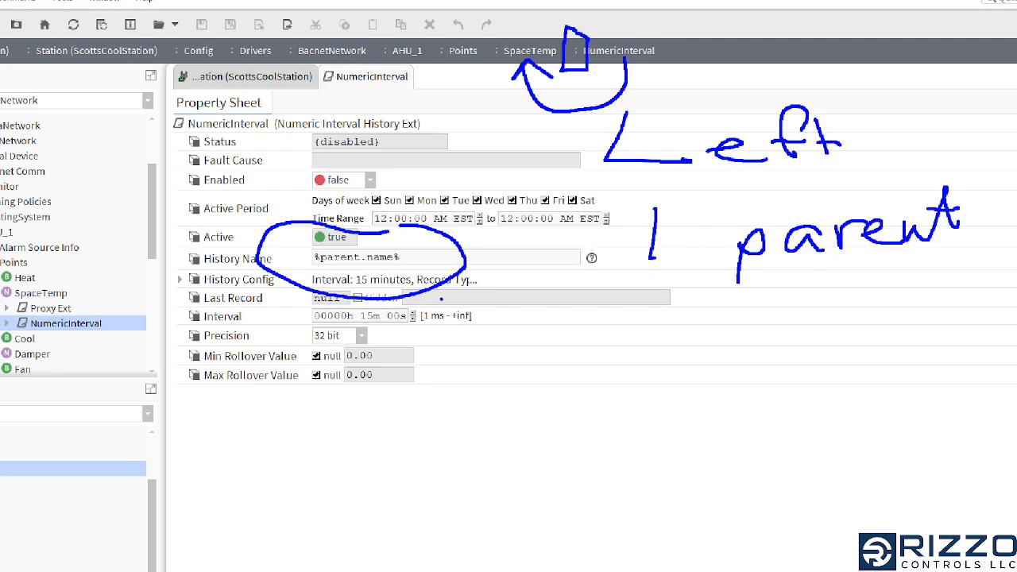
mouse_move(570, 353)
left_mouse_down()
mouse_move(518, 411)
mouse_move(572, 441)
left_mouse_up()
mouse_move(572, 398)
left_mouse_down()
mouse_move(575, 410)
mouse_move(696, 402)
left_mouse_up()
left_click_drag(731, 354, 742, 402)
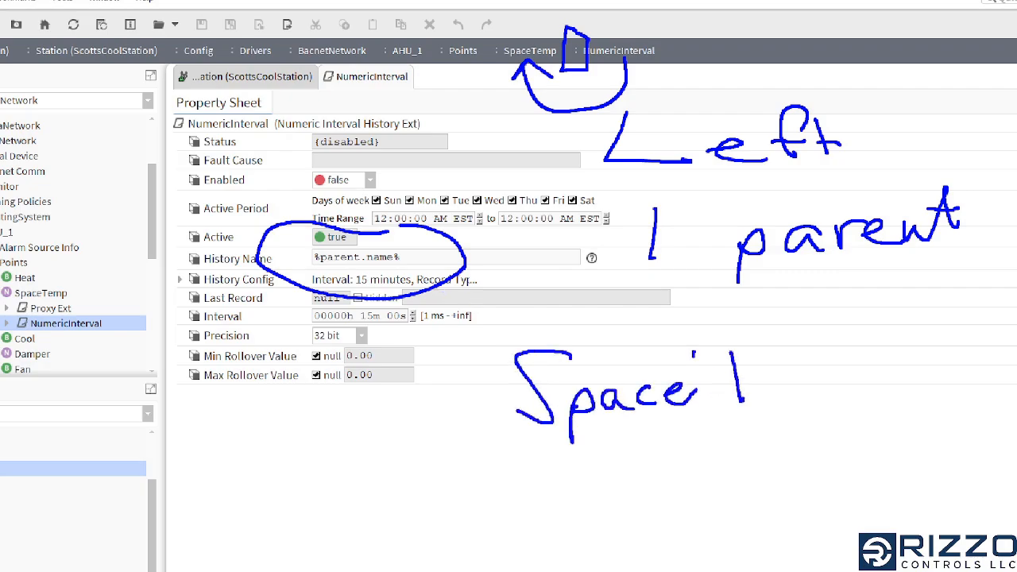
left_click_drag(693, 356, 810, 319)
left_click_drag(775, 381, 868, 383)
left_click_drag(876, 398, 889, 364)
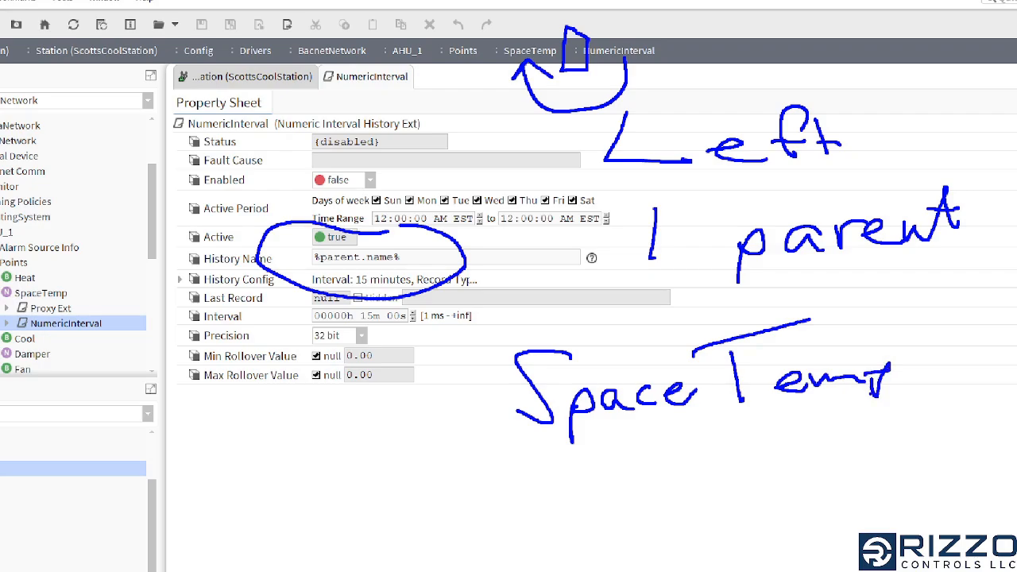
key("Escape")
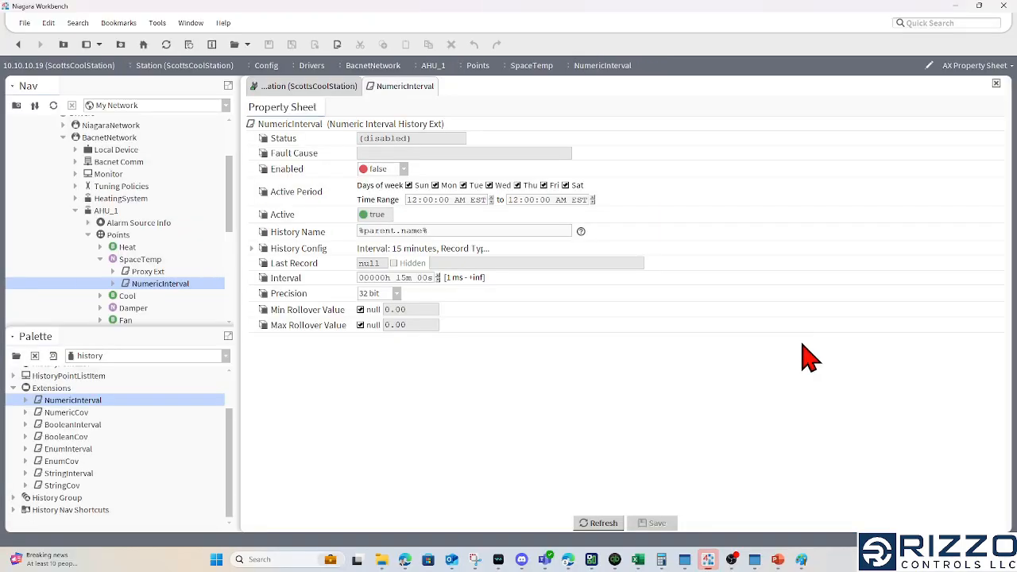
Expand the NumericInterval extension's History Config and examine its record count capacity
left_click(253, 248)
double_click(481, 329)
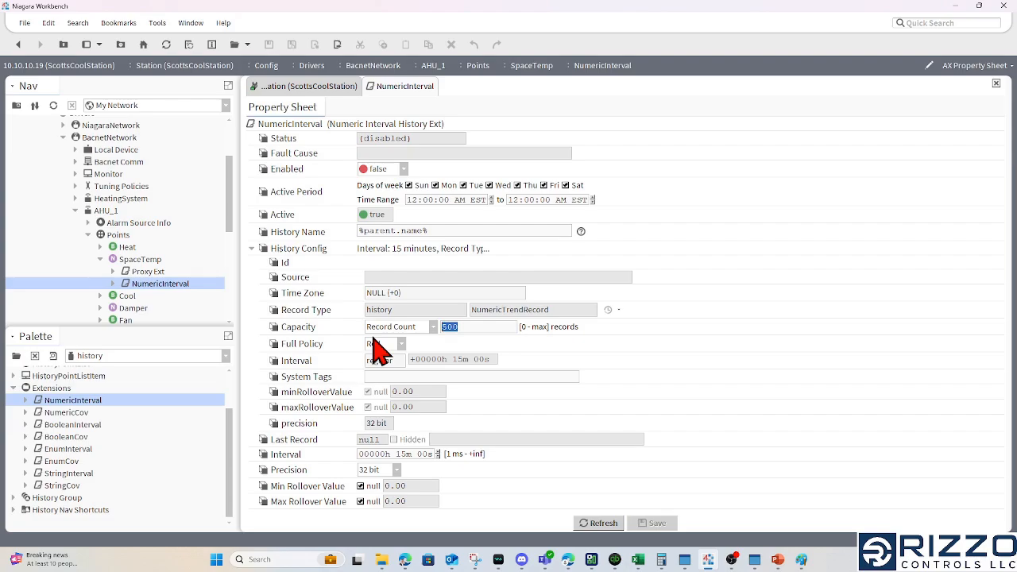
left_click(492, 325)
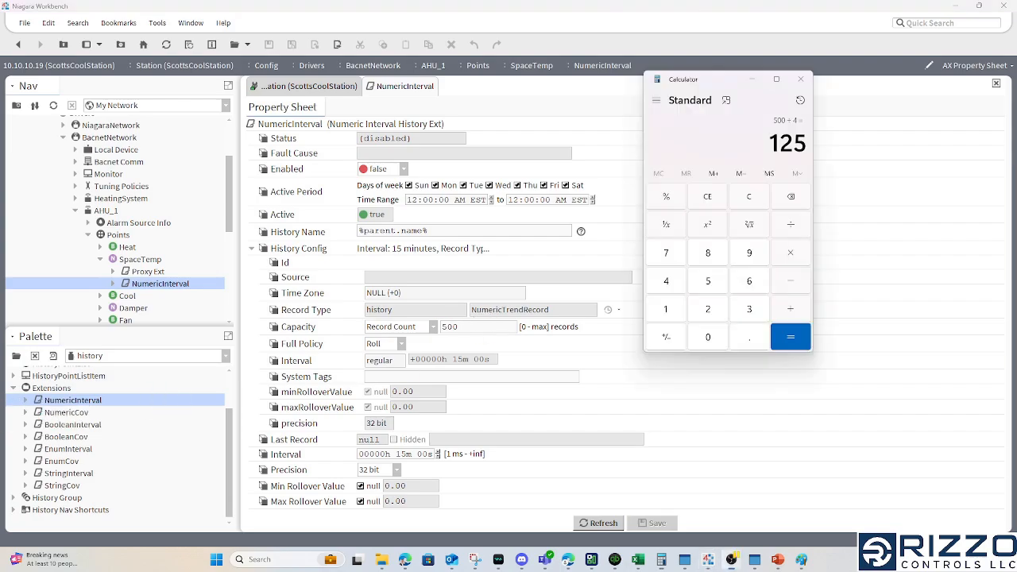
In Calculator, divide the 125 hours of stored history by 24 to get days, and minimize Calculator
left_click(793, 228)
left_click(707, 309)
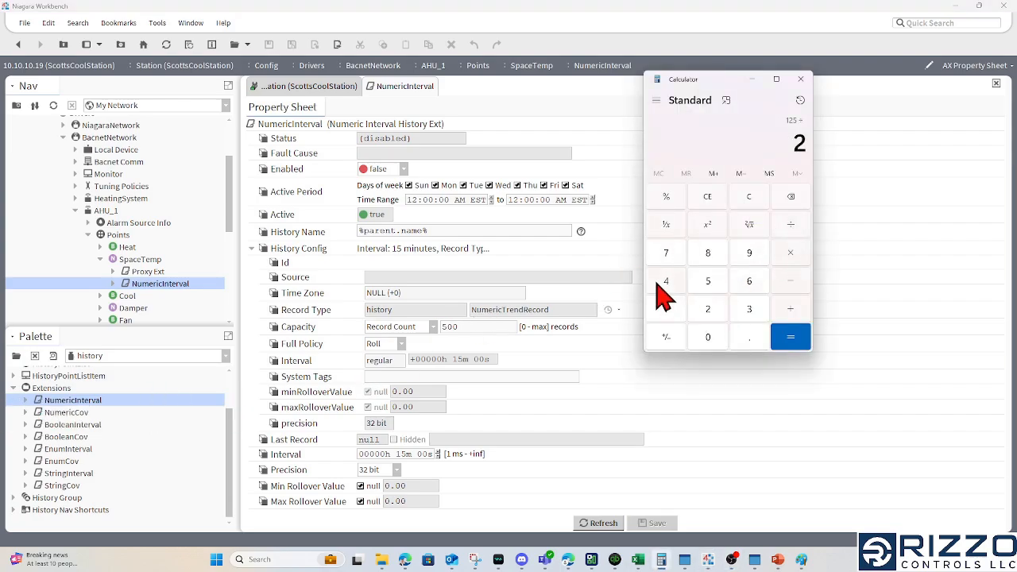
left_click(666, 280)
left_click(797, 337)
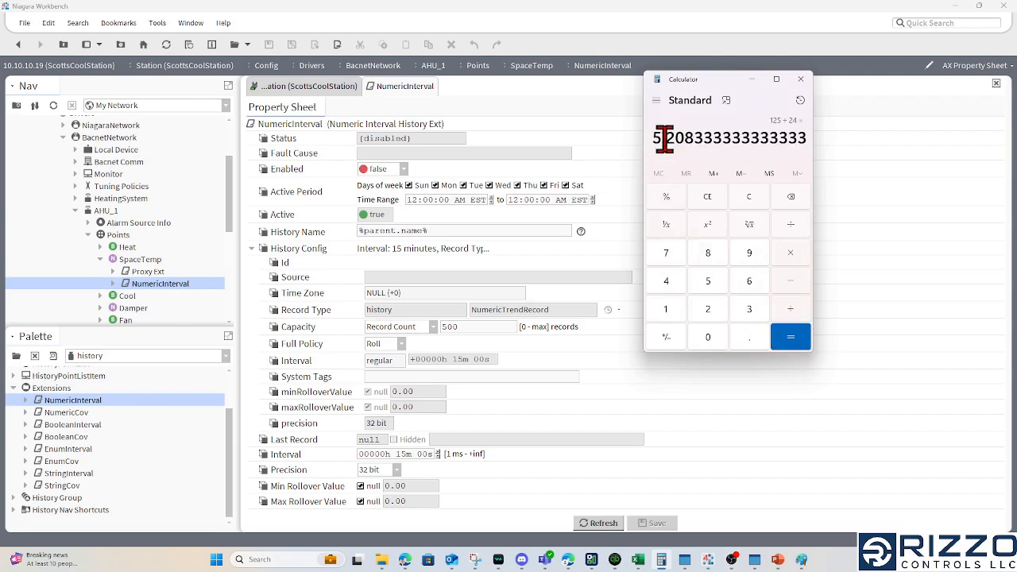
left_click_drag(653, 137, 666, 137)
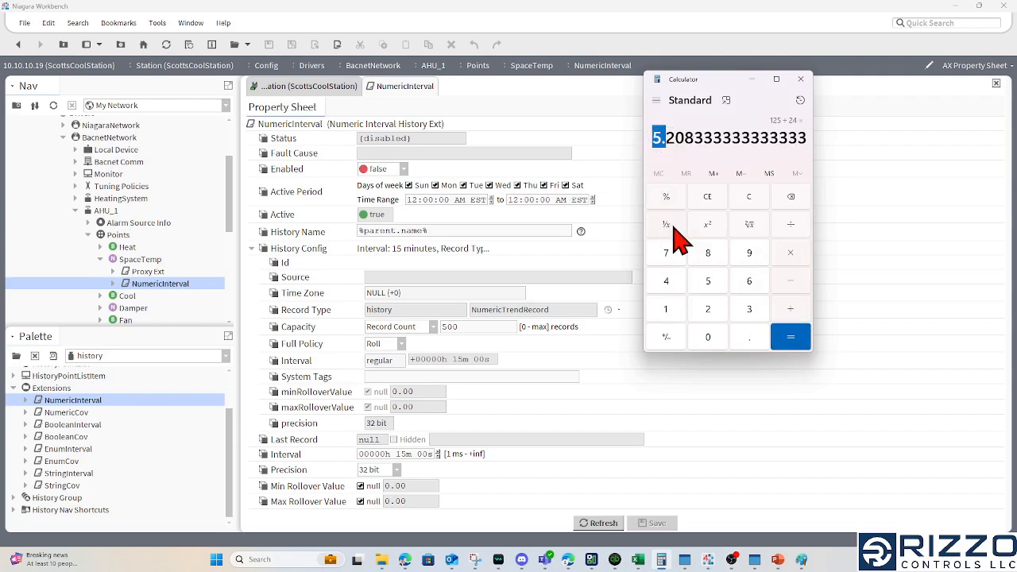
left_click(750, 79)
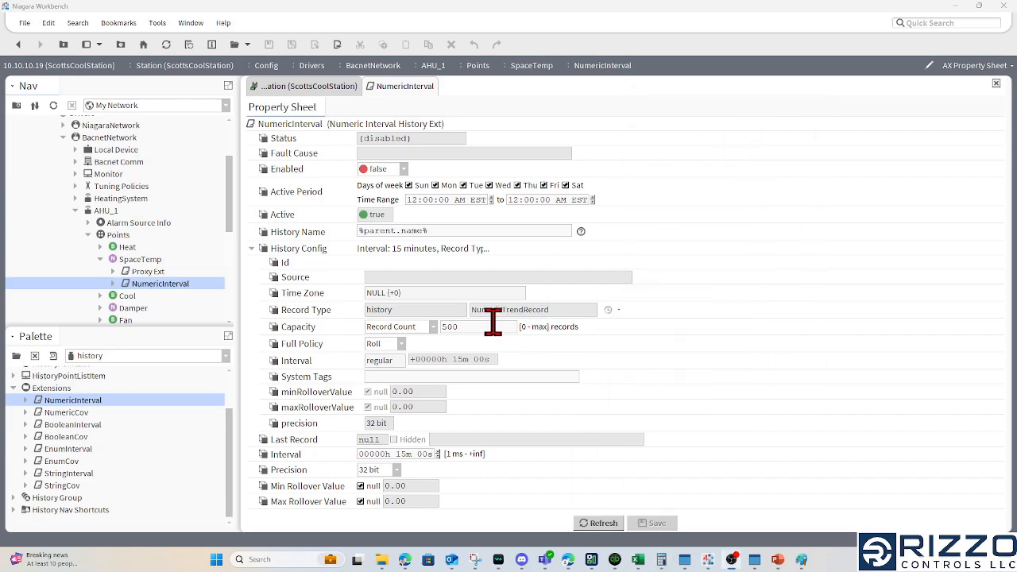
Set the NumericInterval extension's history capacity to 700 records and its collection interval to 1 minute
left_click_drag(492, 321, 275, 344)
type("7")
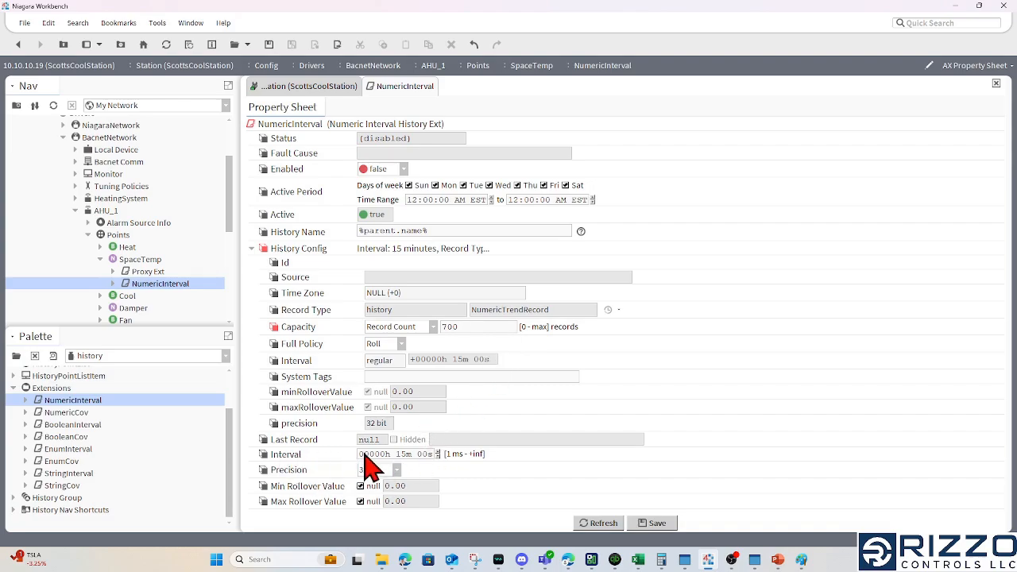
double_click(402, 454)
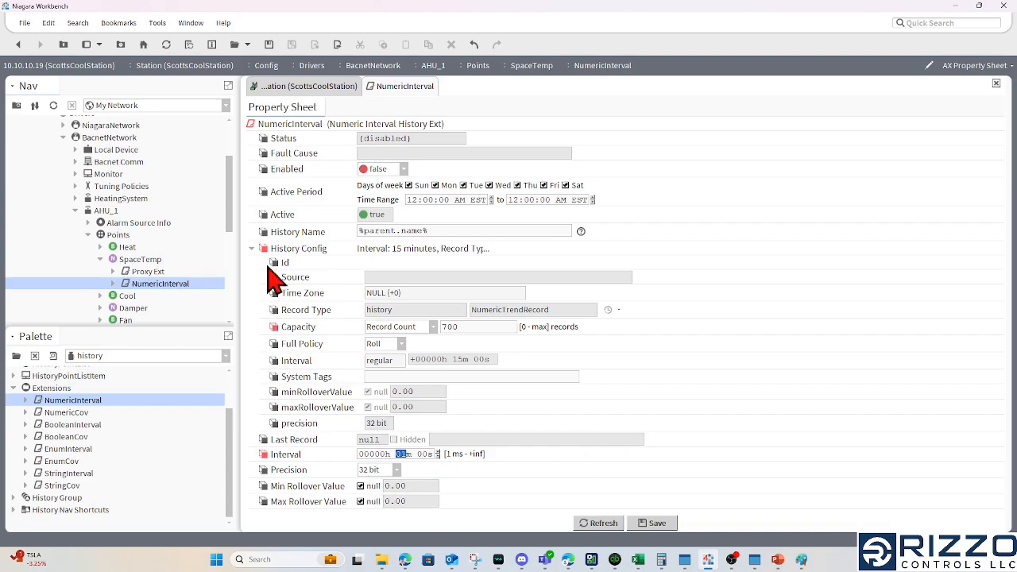
Save the changed capacity and interval settings of SpaceTemp's NumericInterval extension
left_click(659, 521)
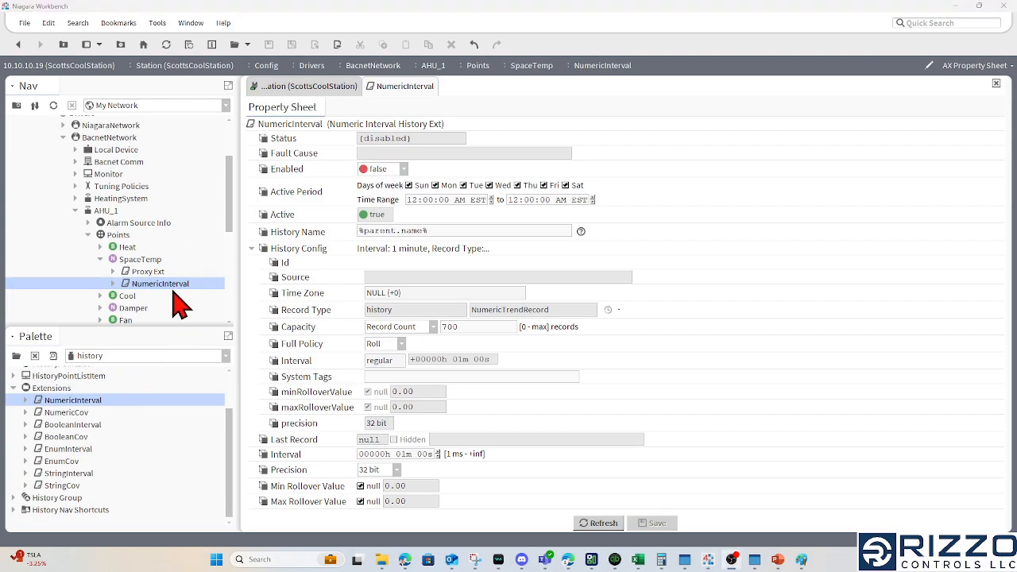
left_click(159, 261)
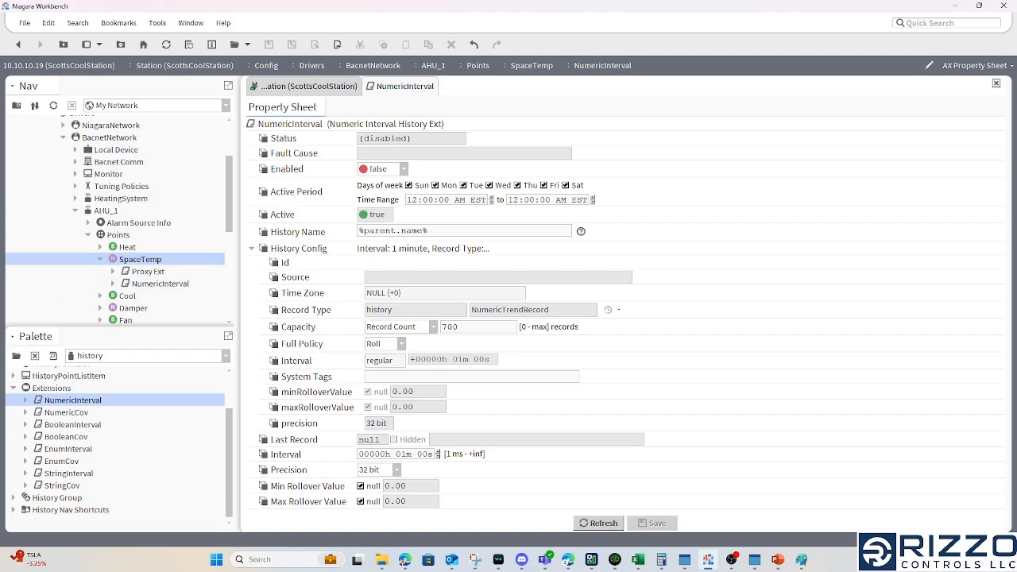
key("alt+Tab")
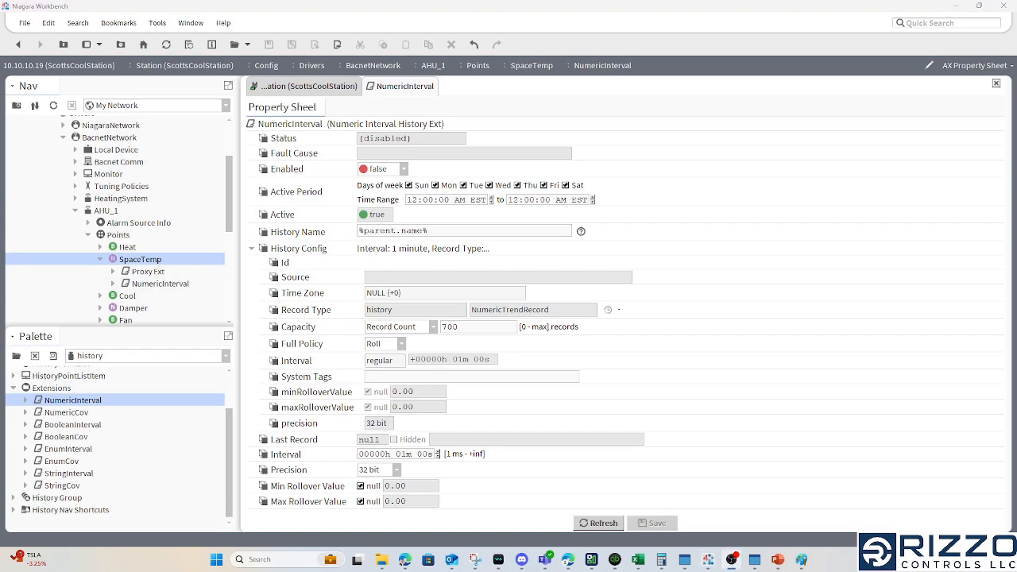
key("alt+Tab")
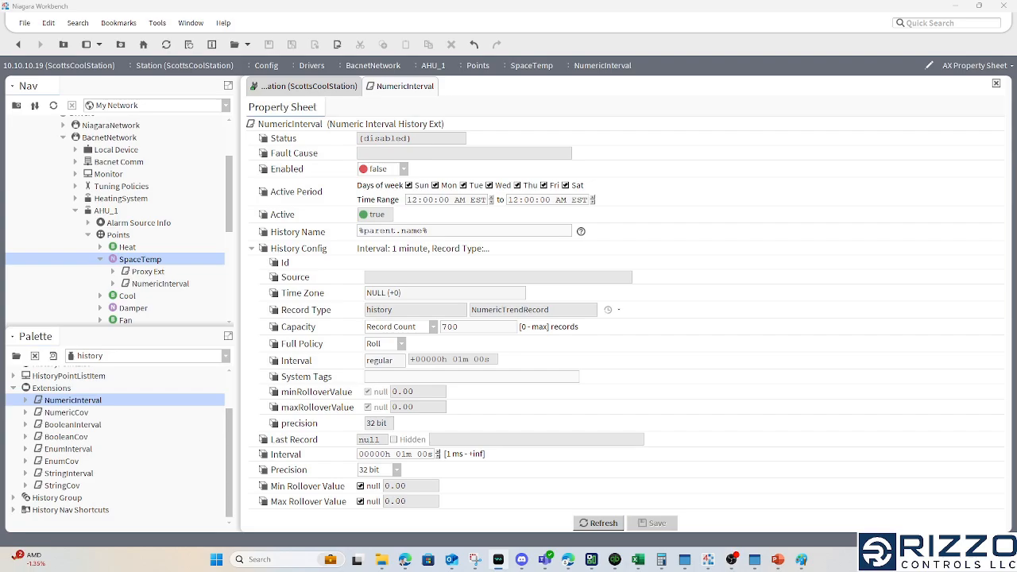
Add a BooleanCov history extension from the history palette to AHU_1's OccupancyIn point, keeping the name BooleanCov
scroll(155, 250, "down", 2)
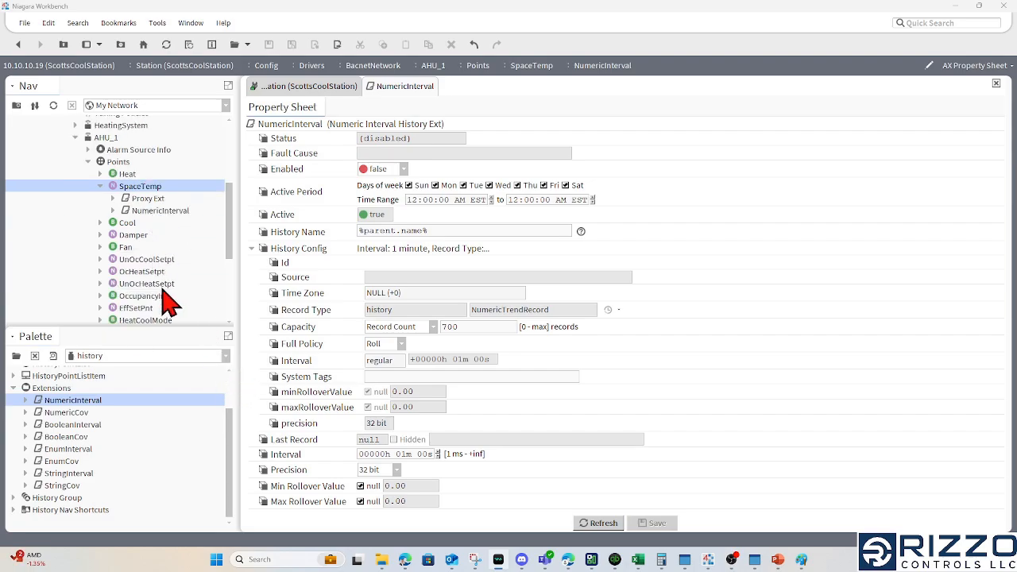
left_click(163, 295)
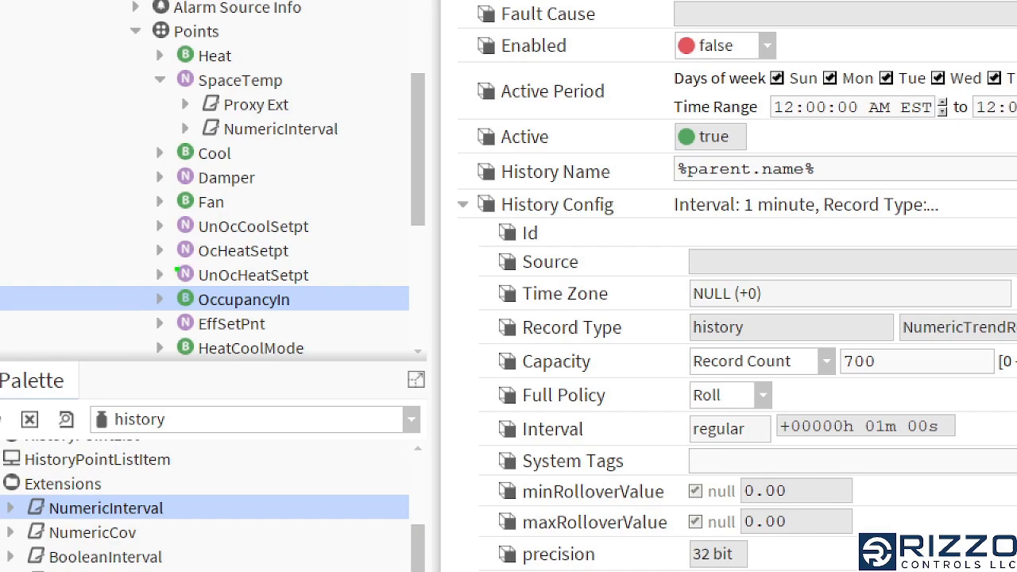
mouse_move(210, 276)
left_mouse_down()
mouse_move(132, 270)
mouse_move(245, 248)
left_mouse_up()
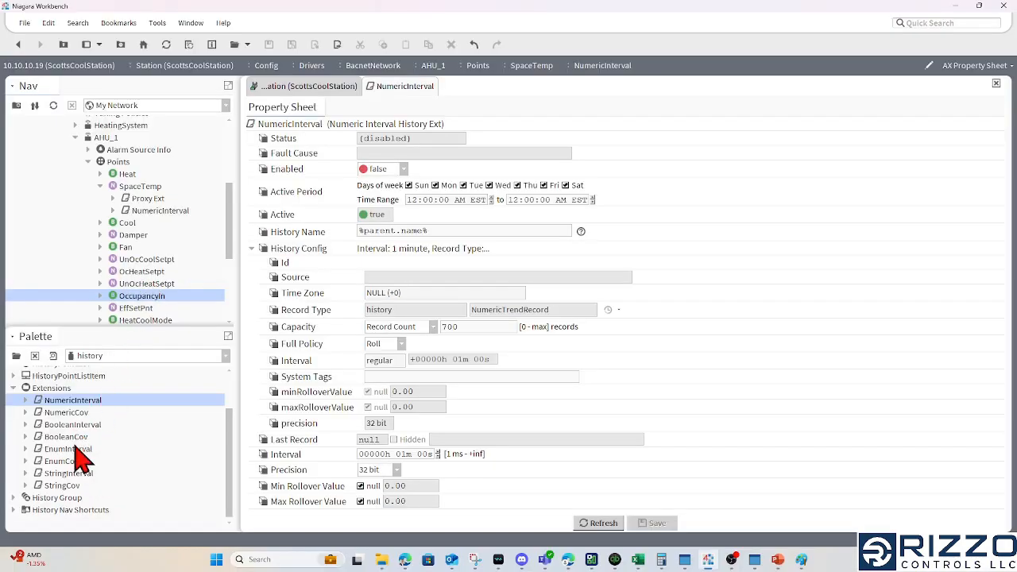
left_click(66, 437)
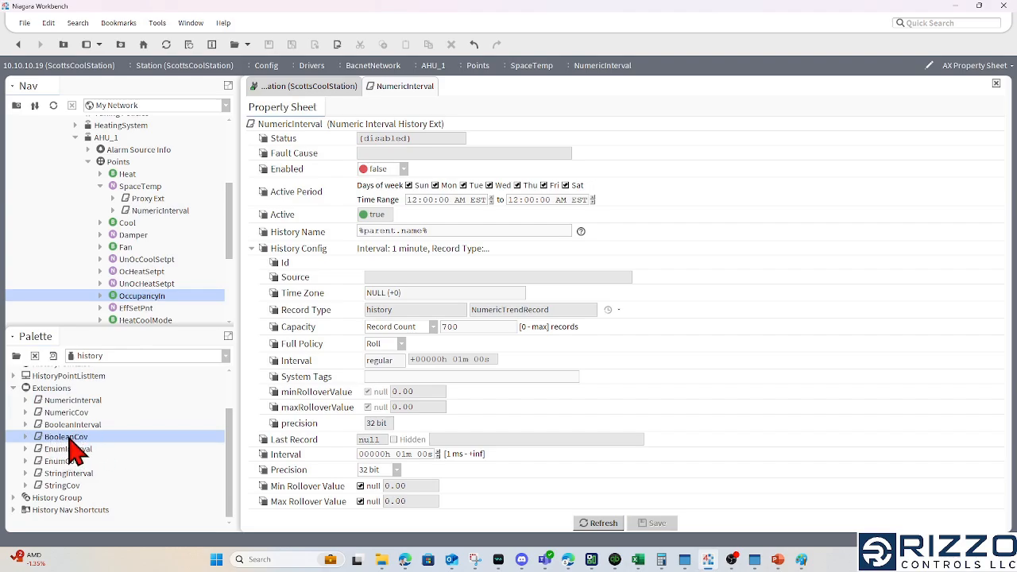
left_click_drag(70, 449, 148, 282)
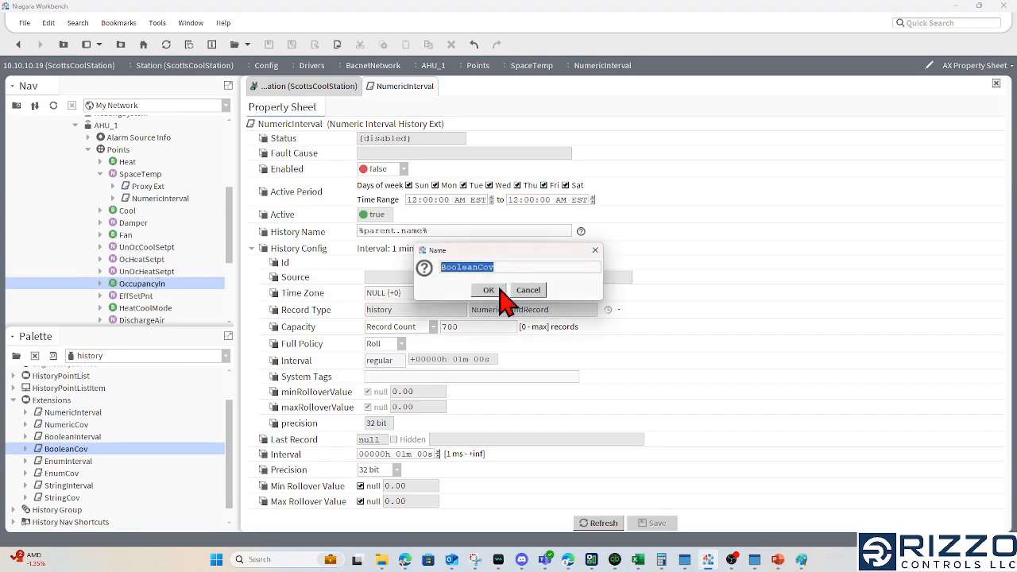
left_click(497, 291)
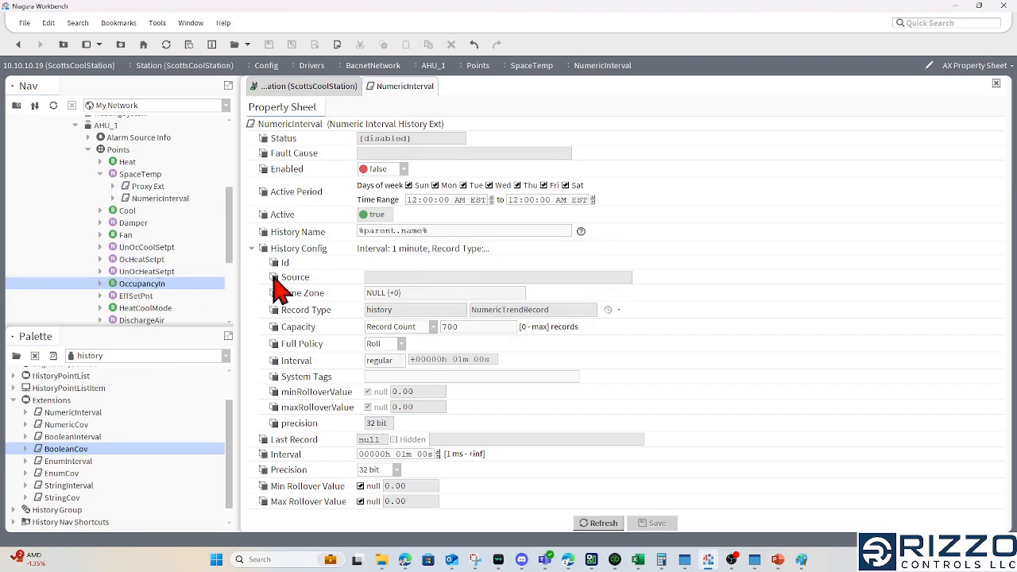
Expand OccupancyIn and open the AX Property Sheet of its BooleanCov extension
left_click(100, 284)
left_click(156, 308)
right_click(173, 322)
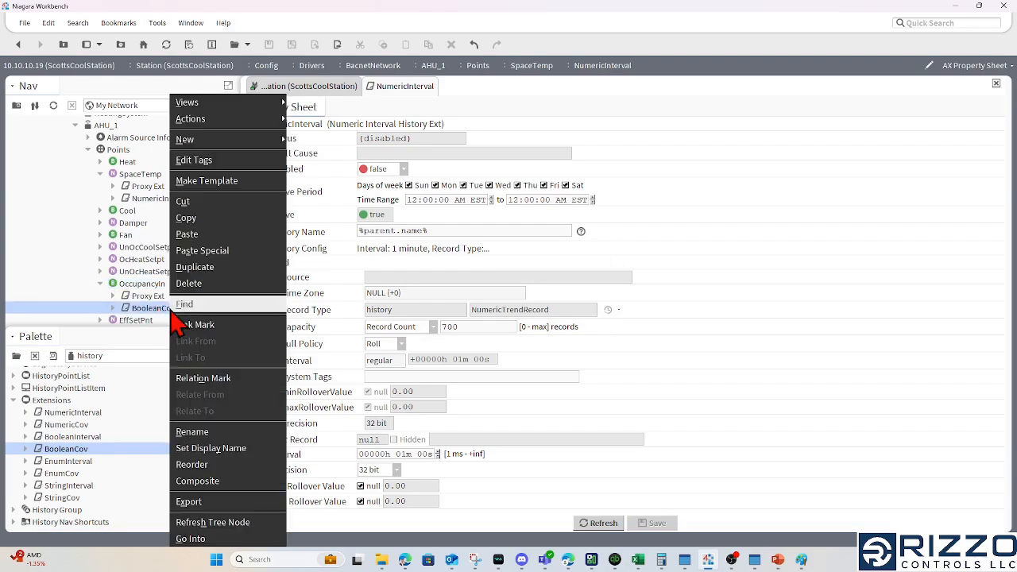
mouse_move(256, 104)
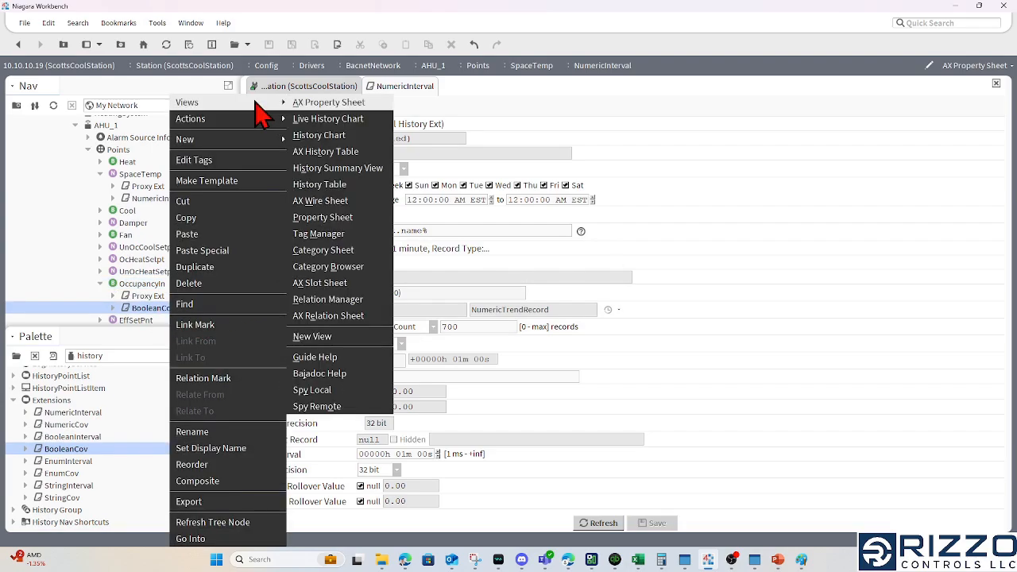
left_click(342, 105)
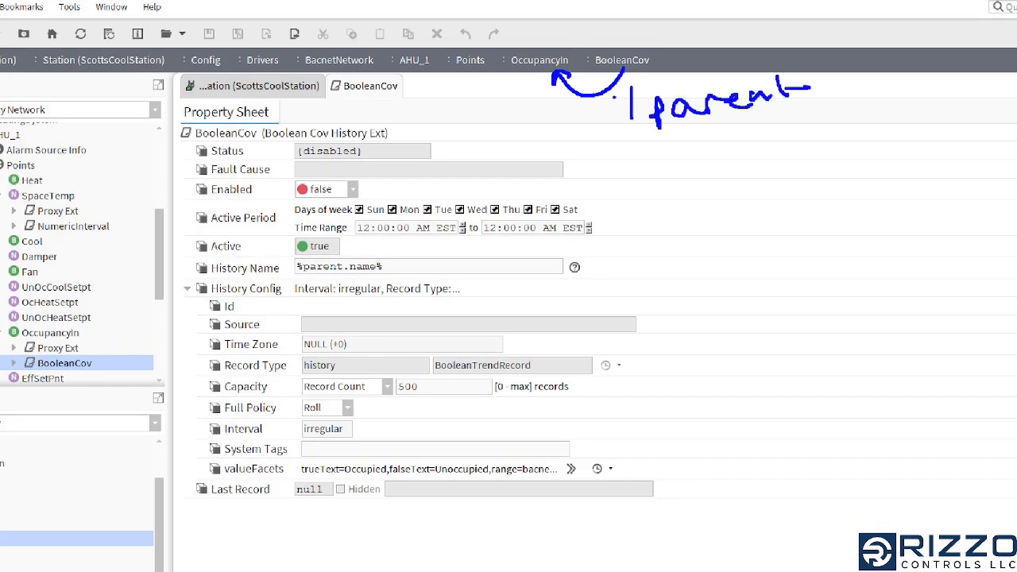
left_click_drag(559, 83, 465, 79)
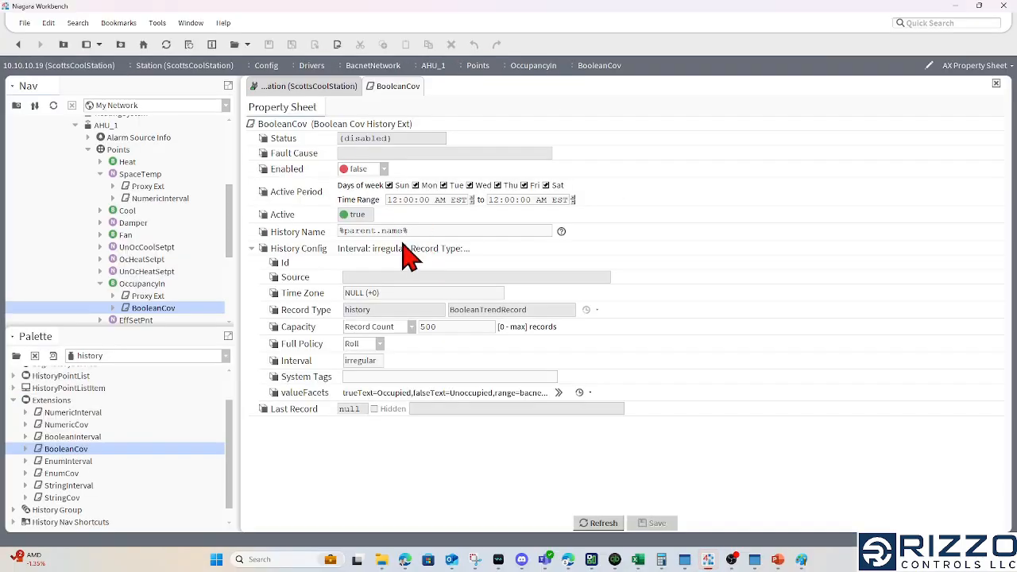
Set the BooleanCov extension's History Name to %parent.parent.parent.displayName%_OccIn and save it
left_click(349, 267)
type("parent.parent.")
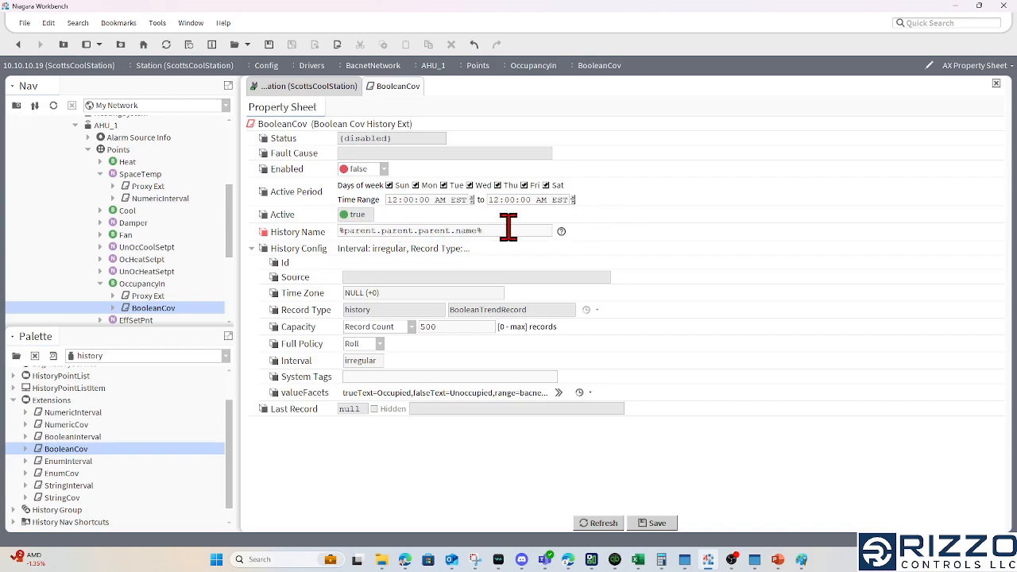
type("Na")
left_click_drag(522, 231, 337, 230)
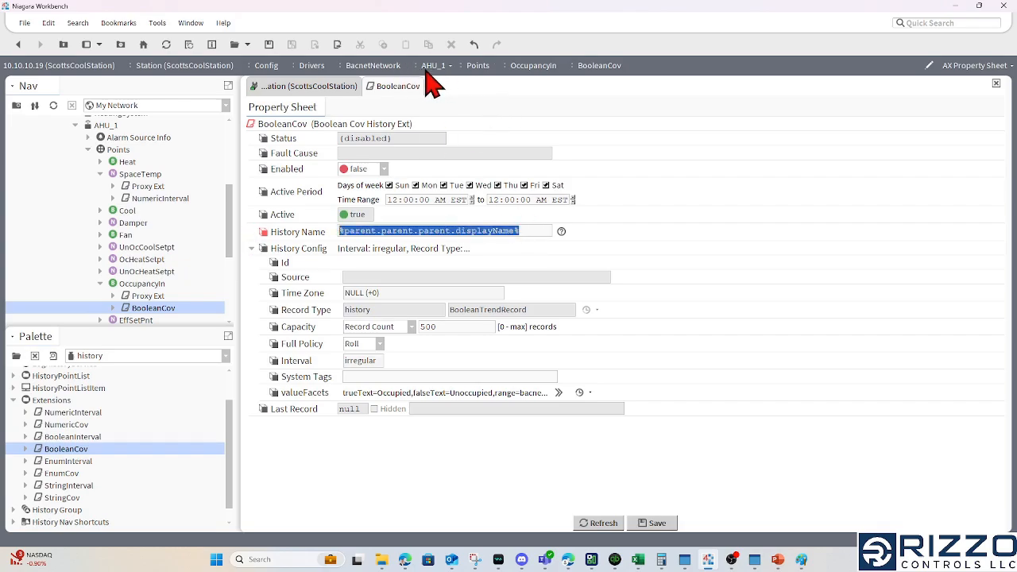
left_click(544, 231)
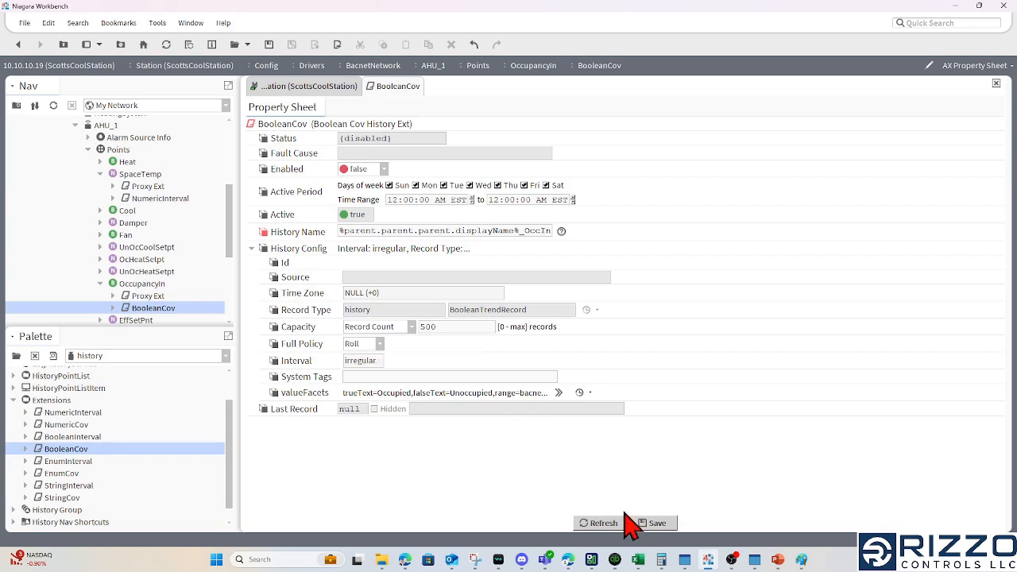
left_click(656, 524)
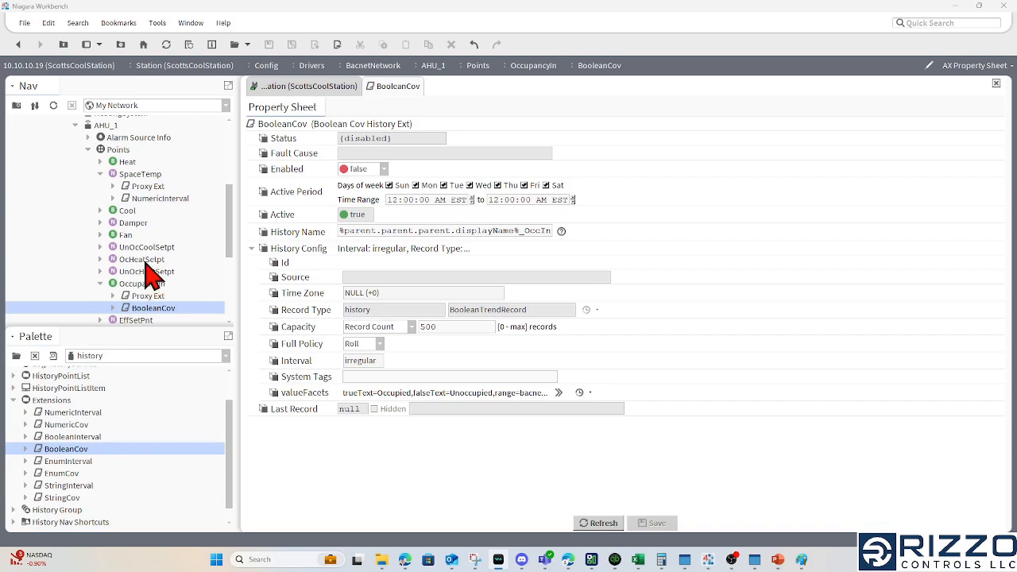
Expand the station's Services and open the History Ext Manager of HistoryService
left_click_drag(232, 223, 233, 164)
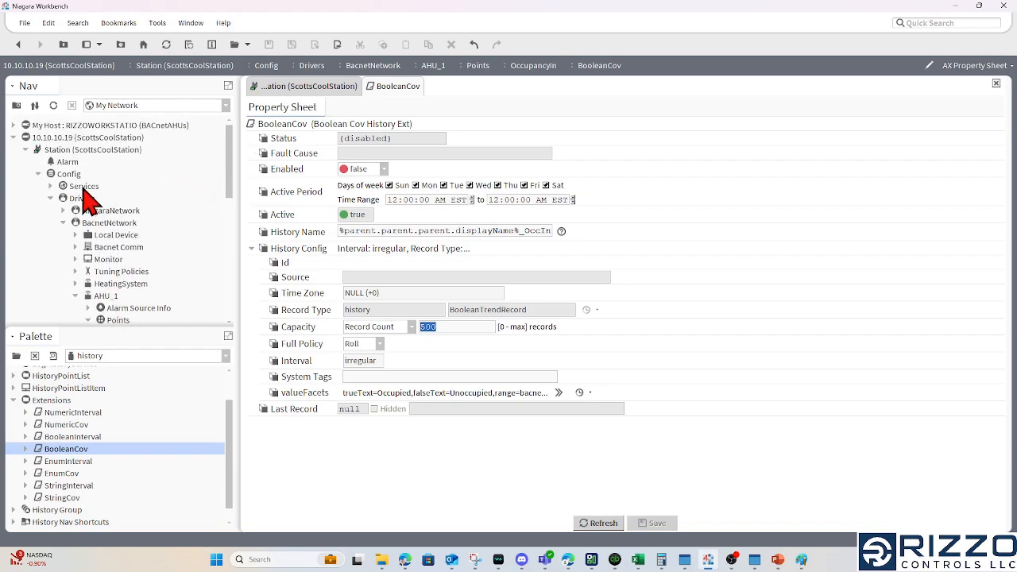
left_click(83, 191)
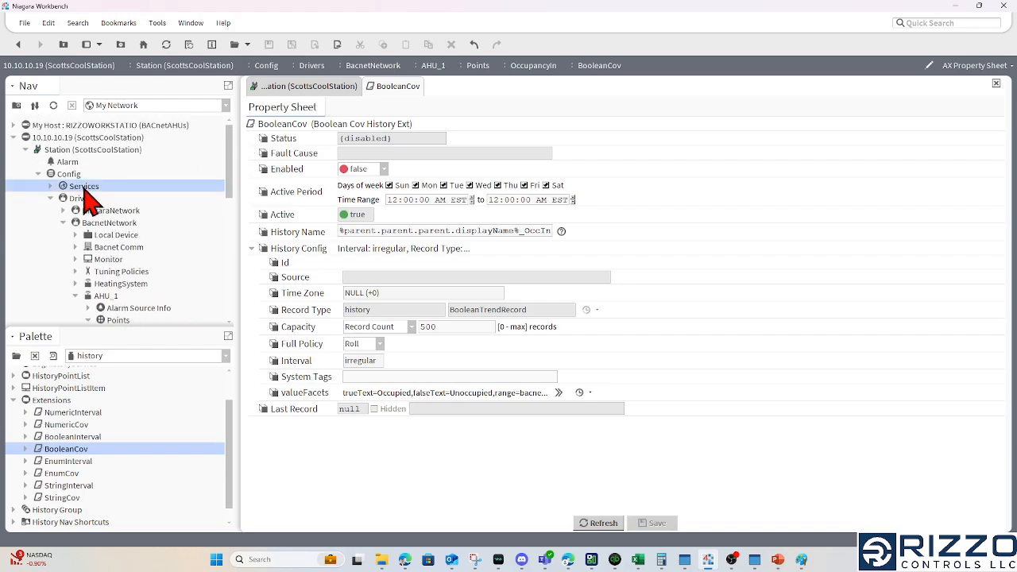
left_click(48, 187)
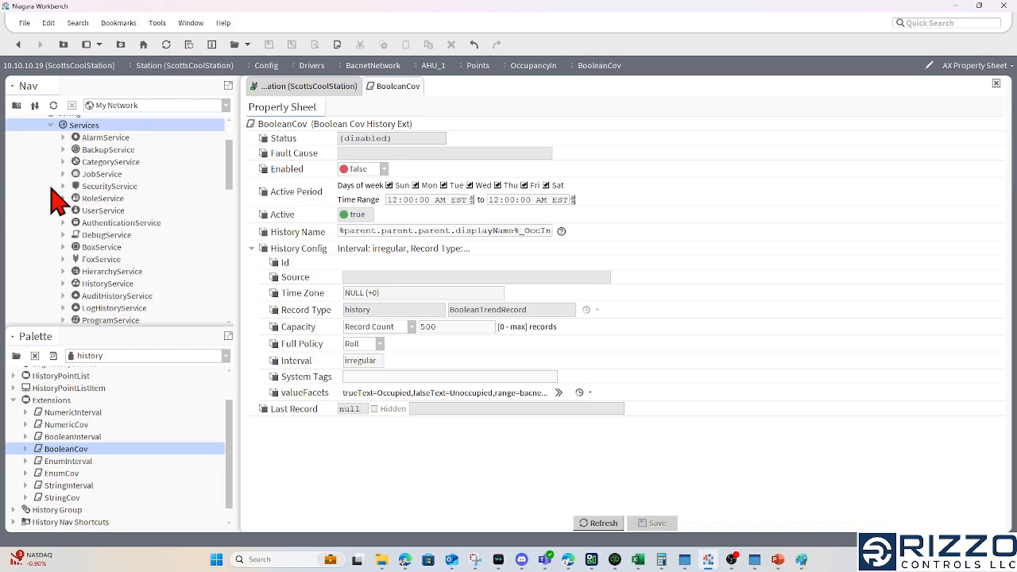
double_click(120, 286)
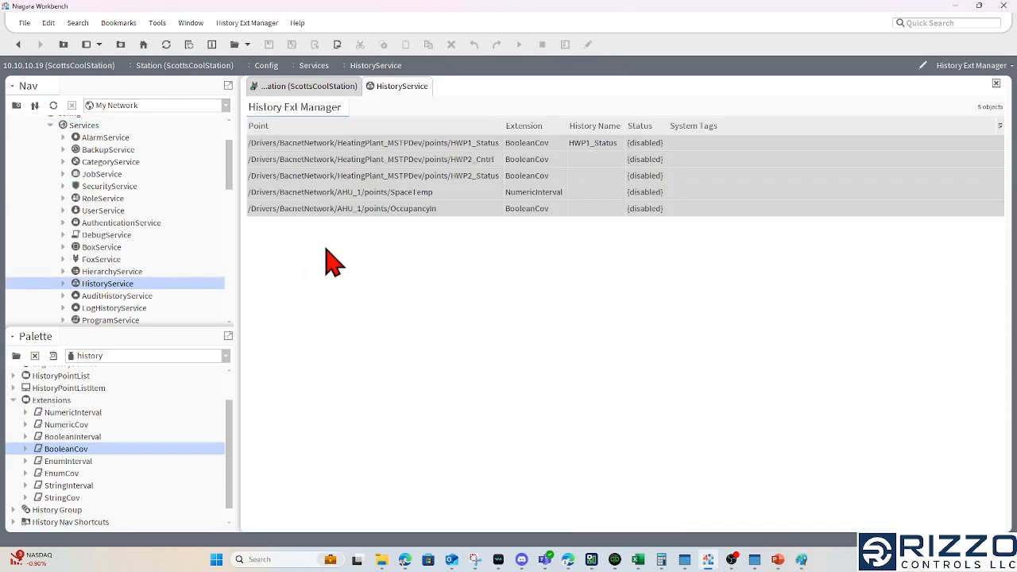
Enable history collection for AHU_1's SpaceTemp and OccupancyIn extensions together
left_click(452, 144)
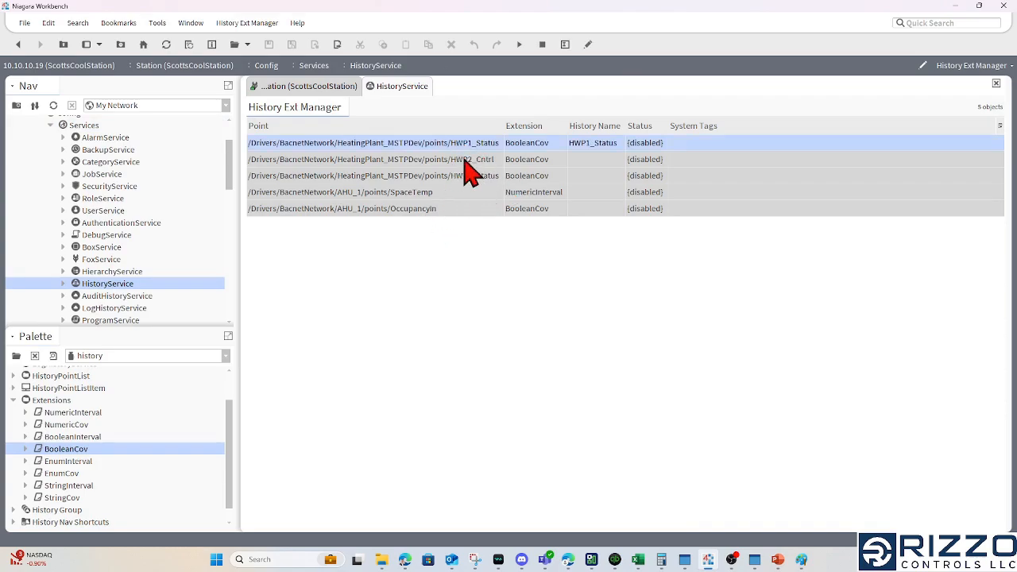
left_click(447, 191)
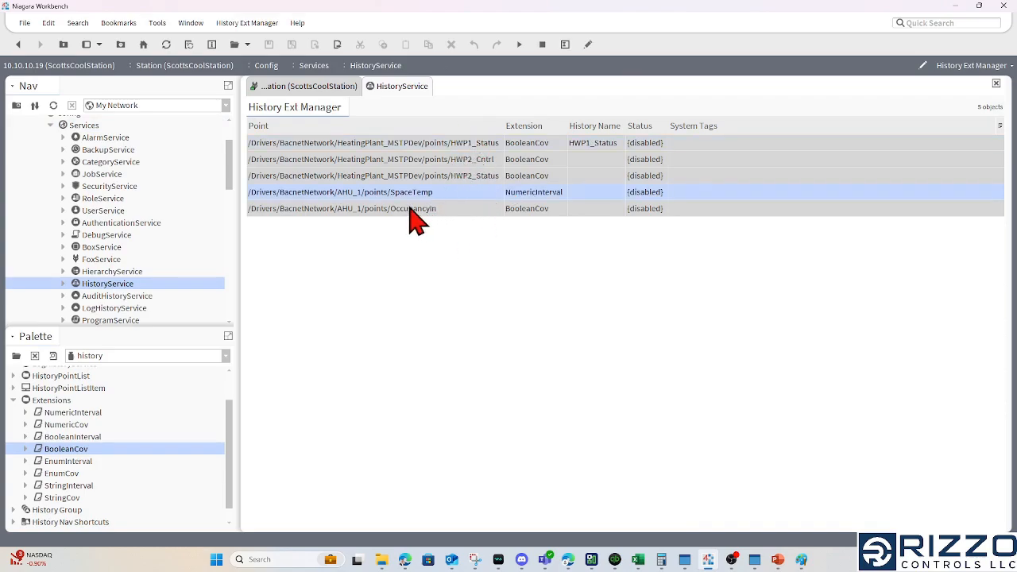
left_click(414, 209, "ctrl")
right_click(413, 193)
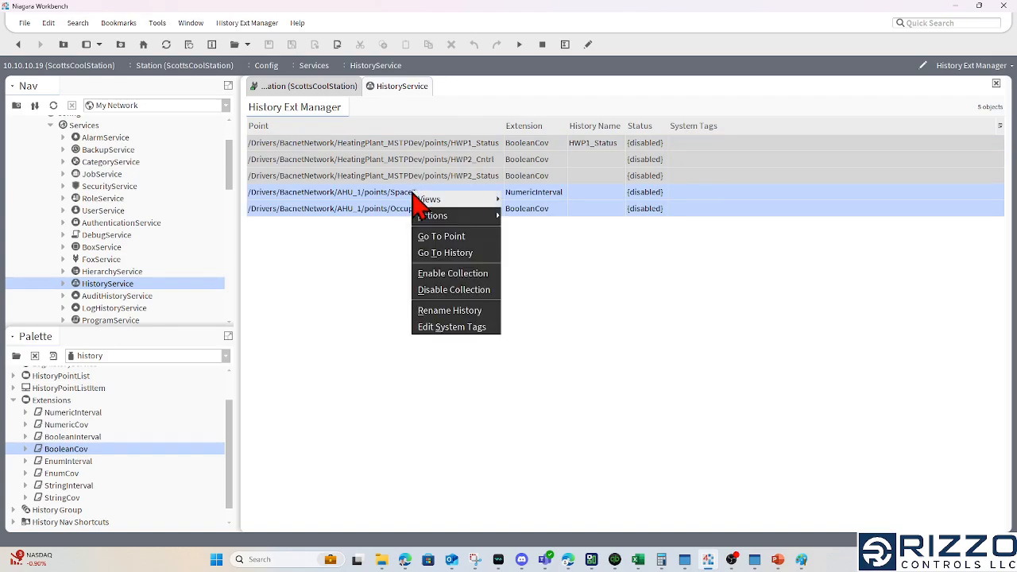
mouse_move(414, 196)
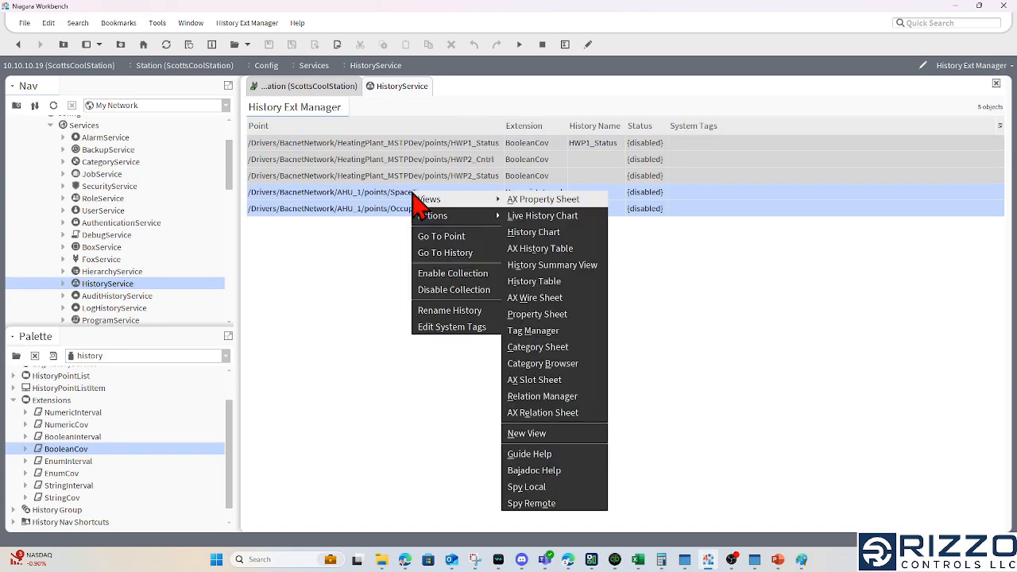
left_click(476, 274)
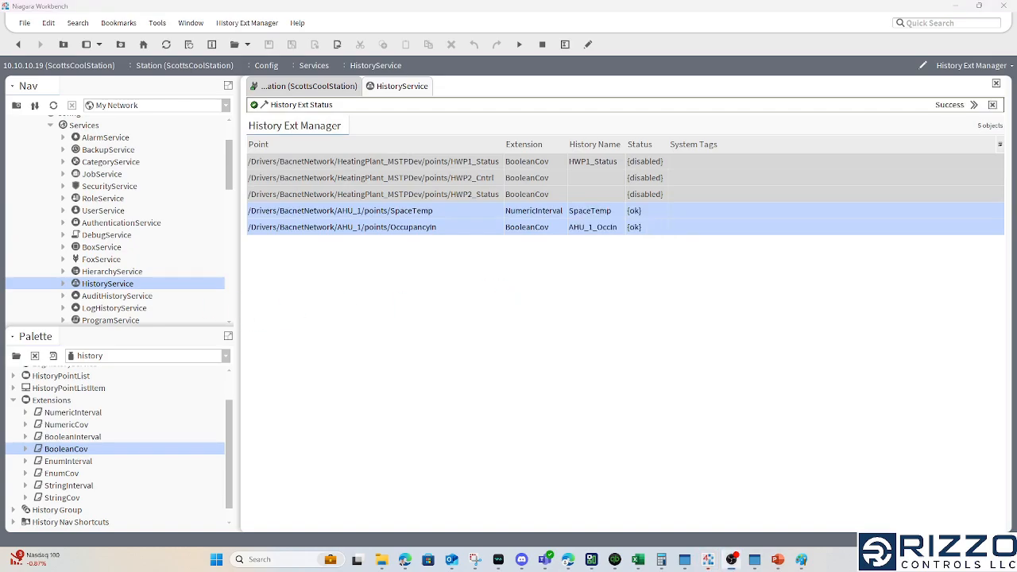
Collapse the station's Services, Drivers and Config branches, and expand History down to the ScottsCoolStation histories
left_click_drag(237, 171, 239, 145)
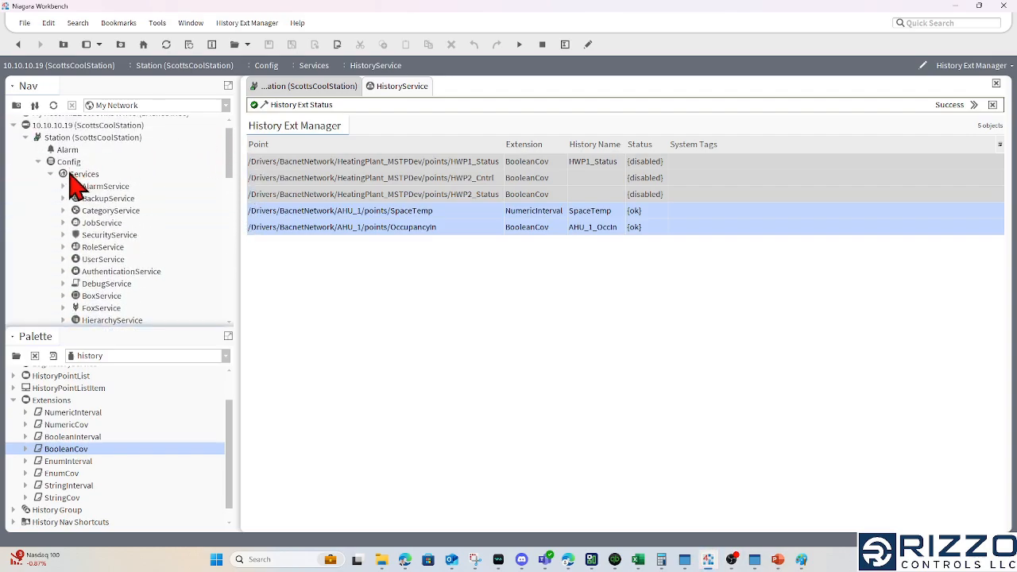
left_click(70, 174)
left_click(51, 174)
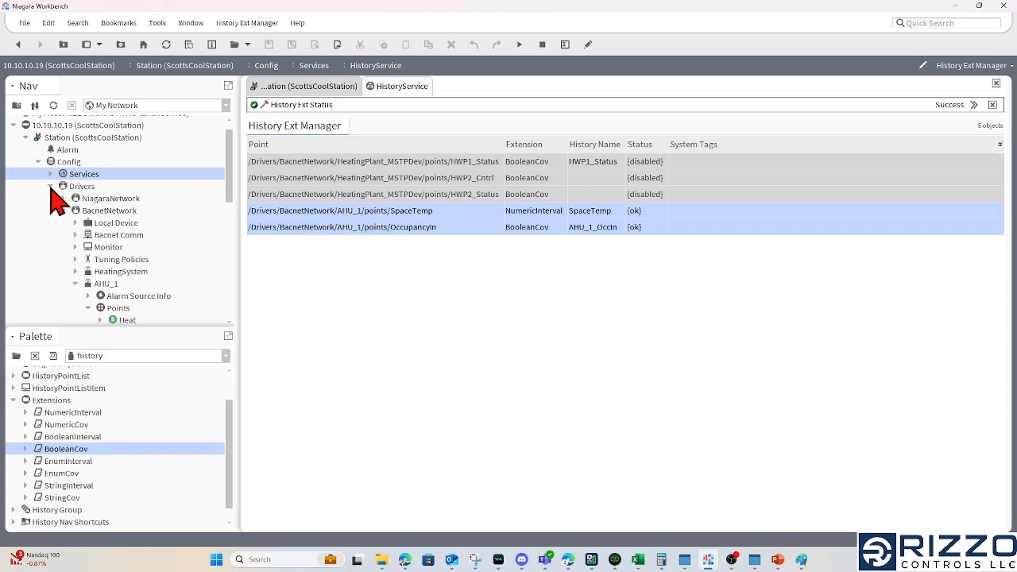
left_click(51, 187)
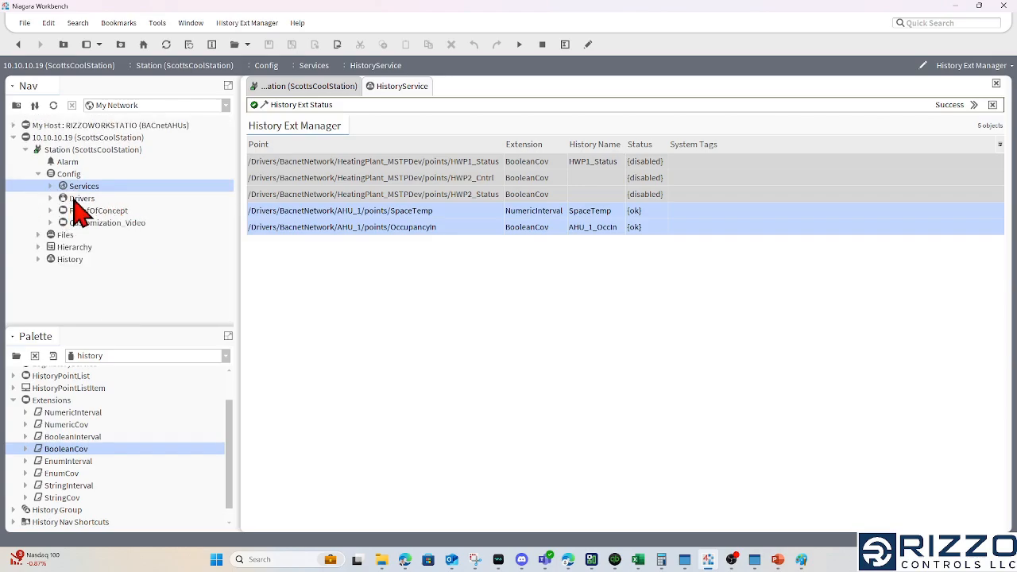
left_click(38, 174)
left_click(49, 176)
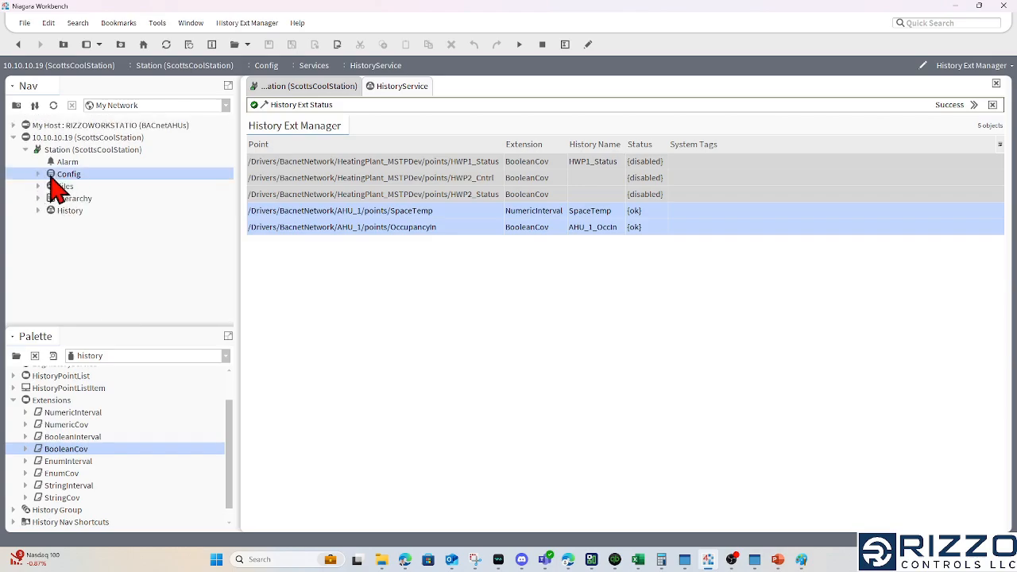
left_click(70, 210)
left_click(39, 210)
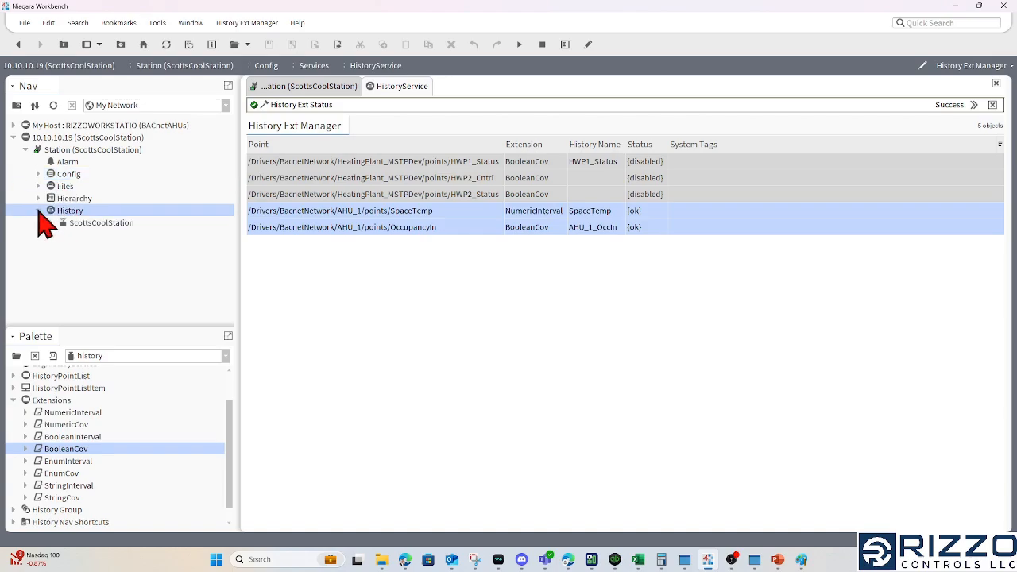
left_click(51, 223)
left_click(50, 223)
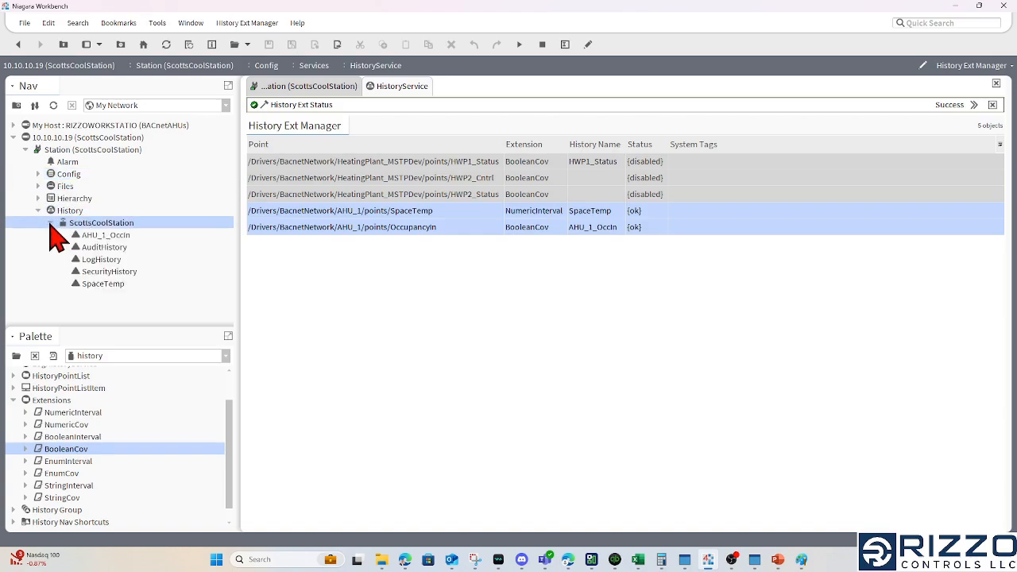
View the history charts of AHU_1_OccIn and SpaceTemp
left_click(109, 236)
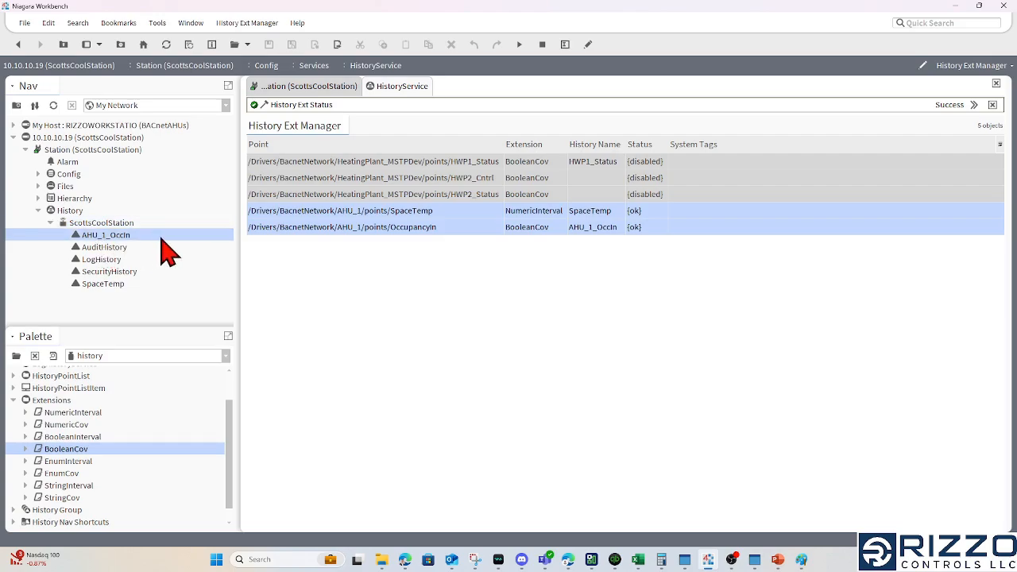
left_click(113, 285)
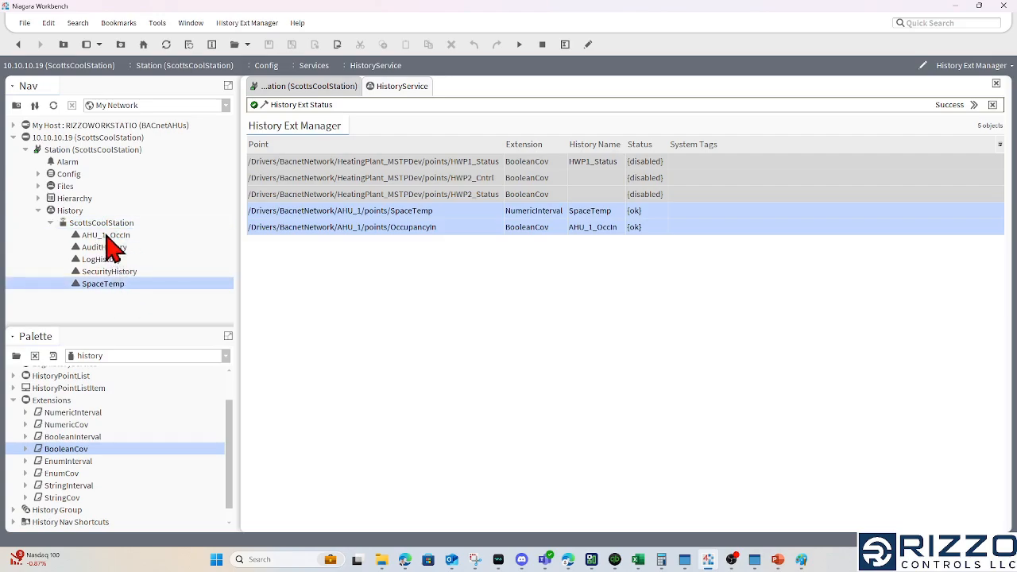
double_click(109, 238)
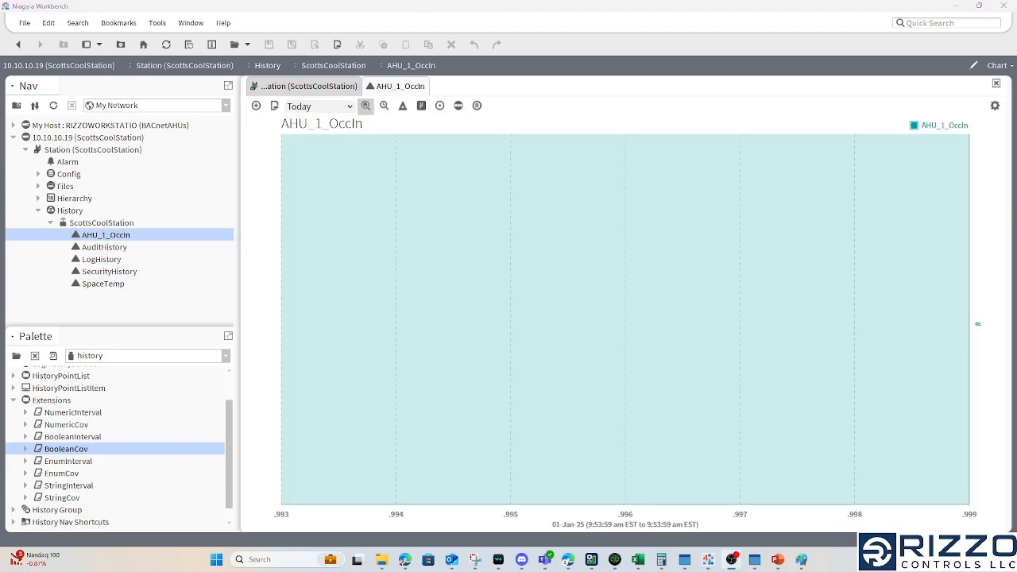
double_click(105, 287)
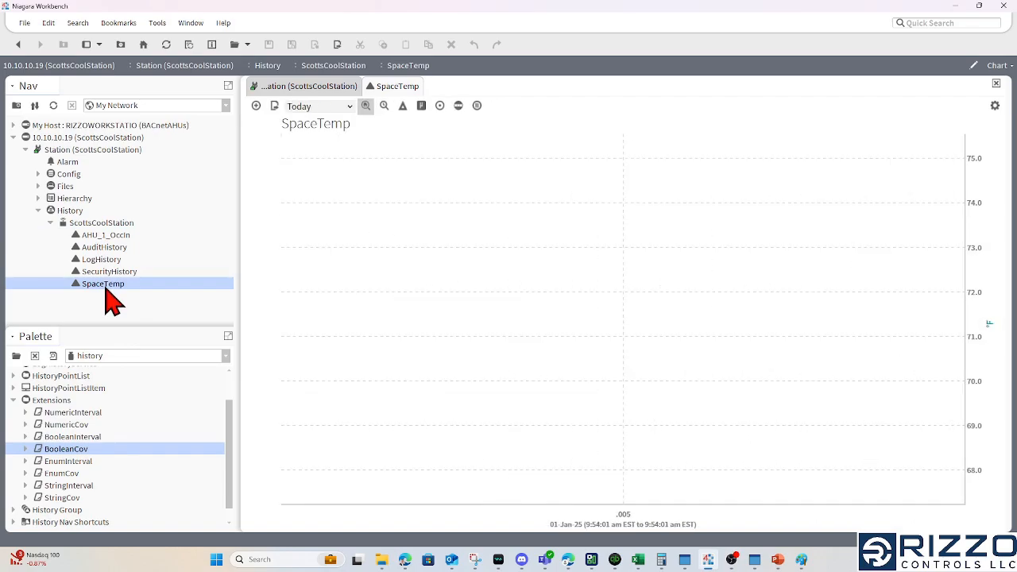